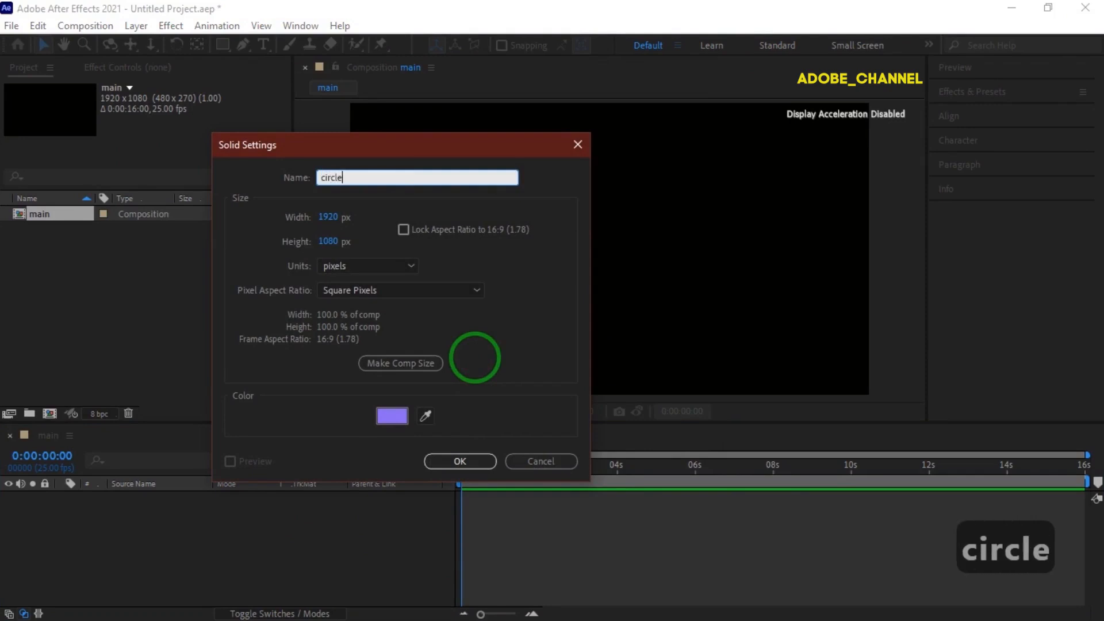
Set the new solid's color to near-black 010103 and create the solid named circle.
left_click(395, 419)
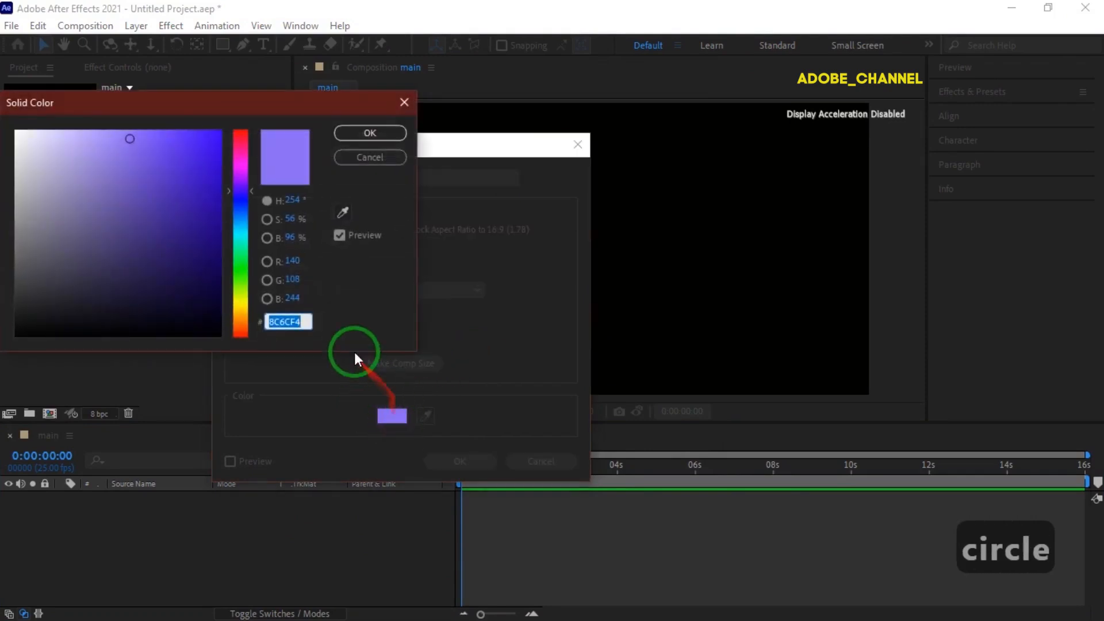
left_click(179, 331)
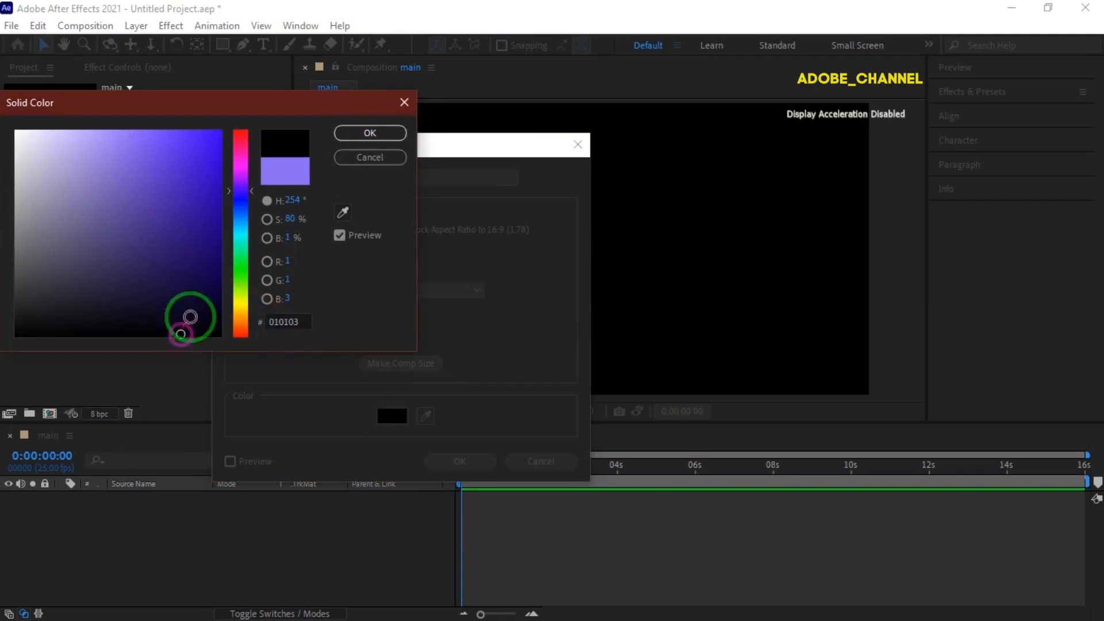
left_click(368, 134)
left_click(459, 462)
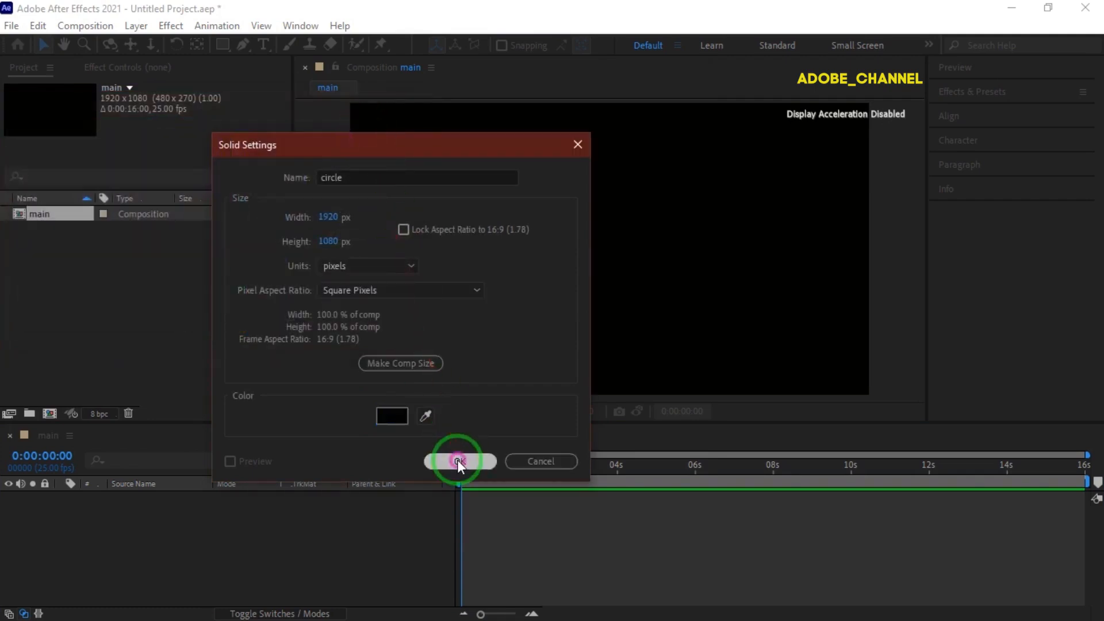
Search the effects for grid and apply the Grid effect to the circle layer.
left_click(1003, 95)
left_click(991, 110)
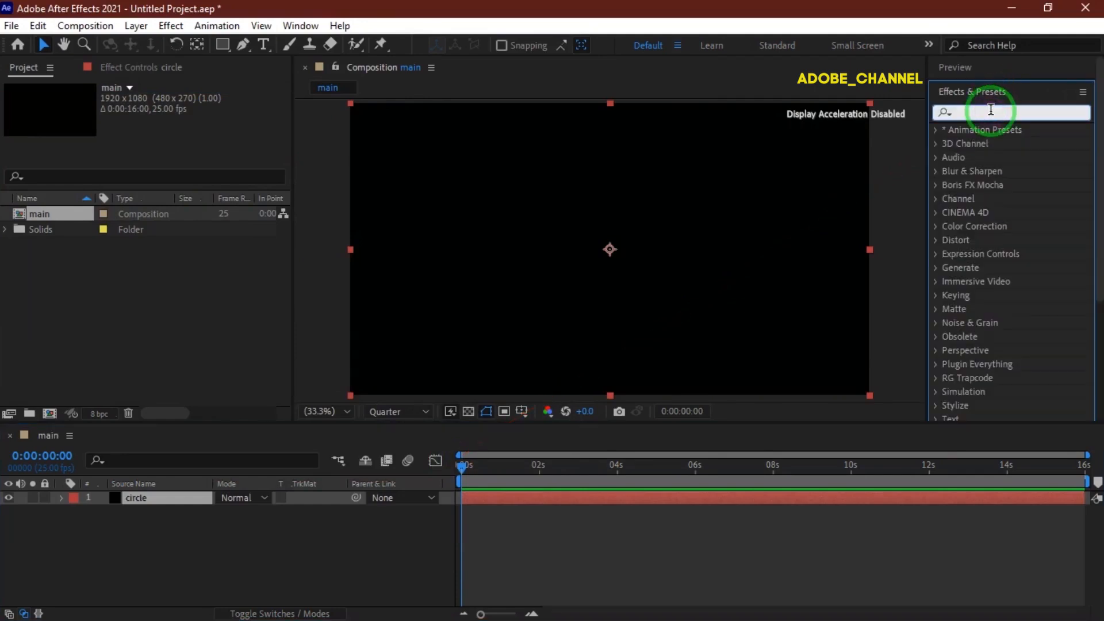
type("grid")
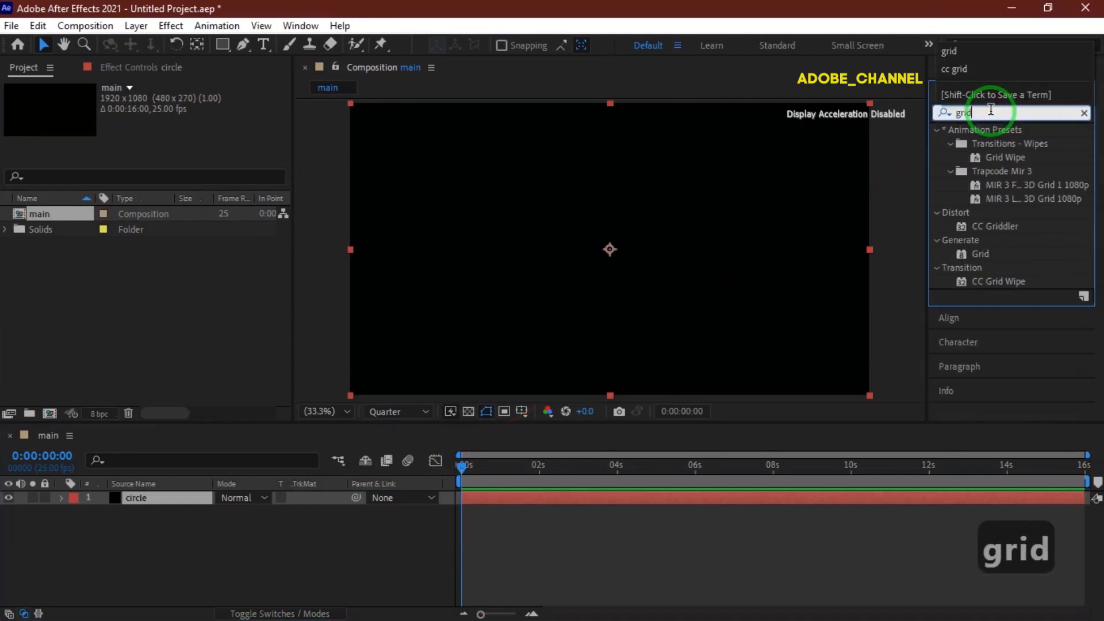
double_click(980, 254)
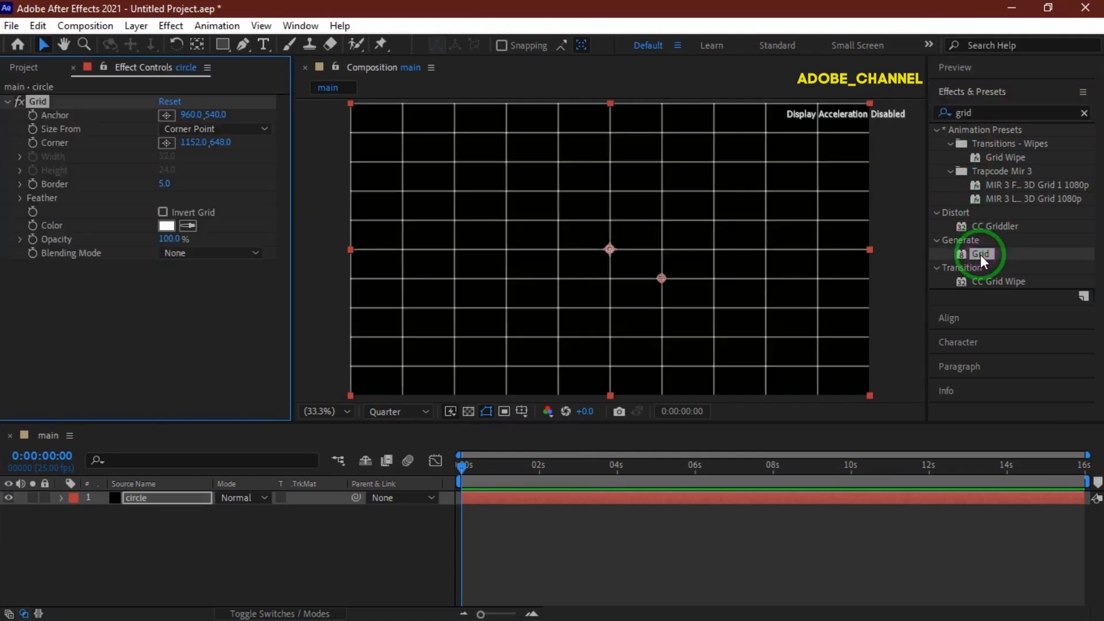
Set the grid's Border to 25.
left_click(167, 183)
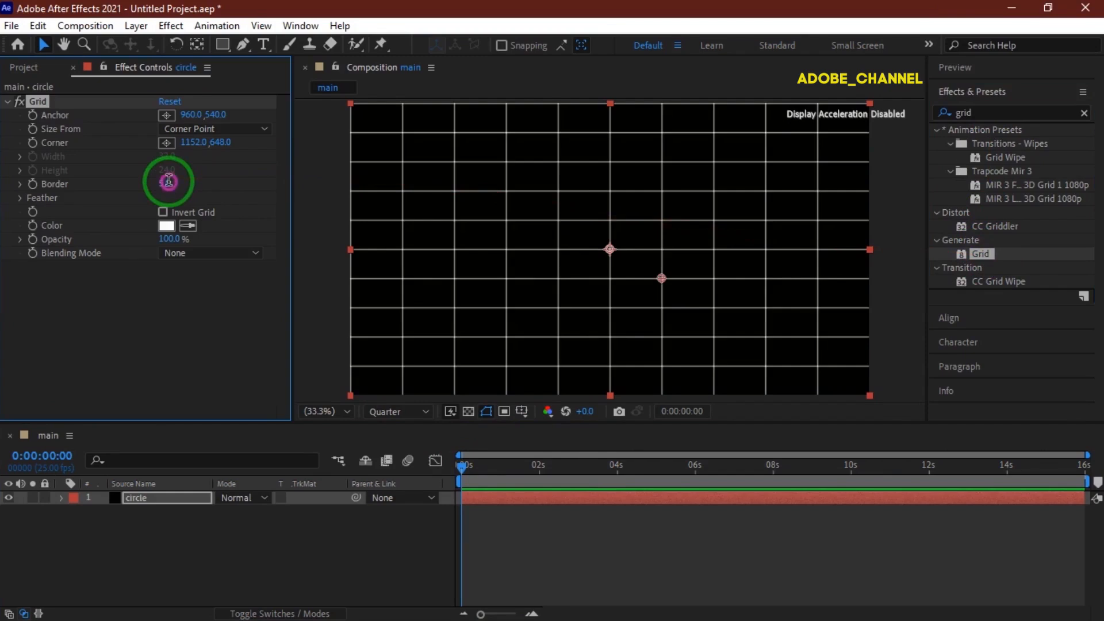
type("25")
key("Return")
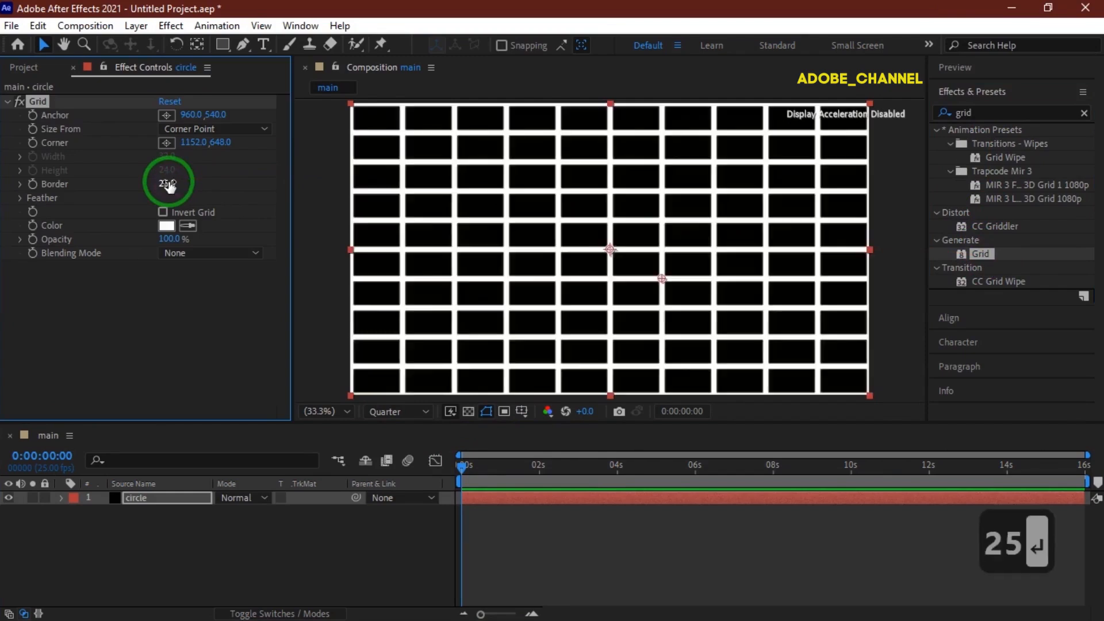
Set the grid color to F11543 and move the grid's corner point to about 1047, 615.
left_click(164, 223)
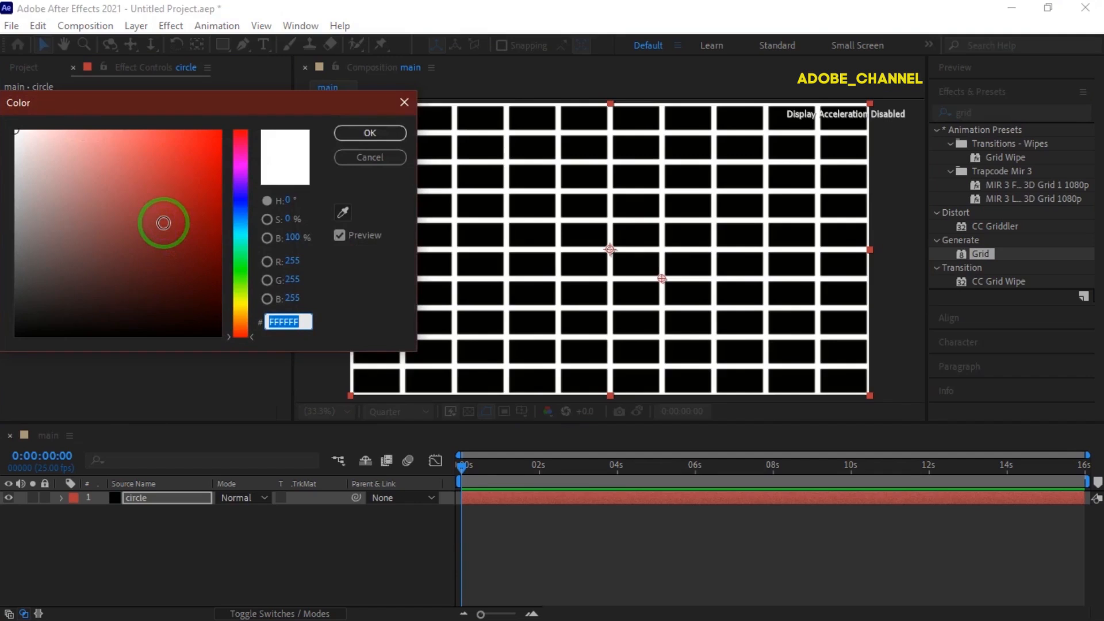
type("F11543")
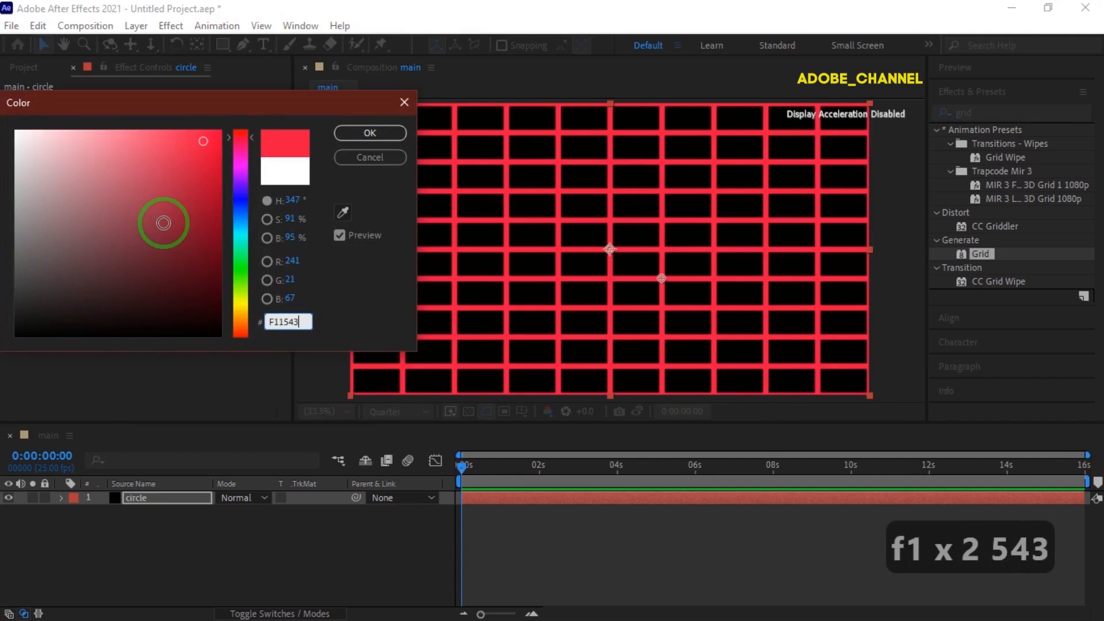
key("Return")
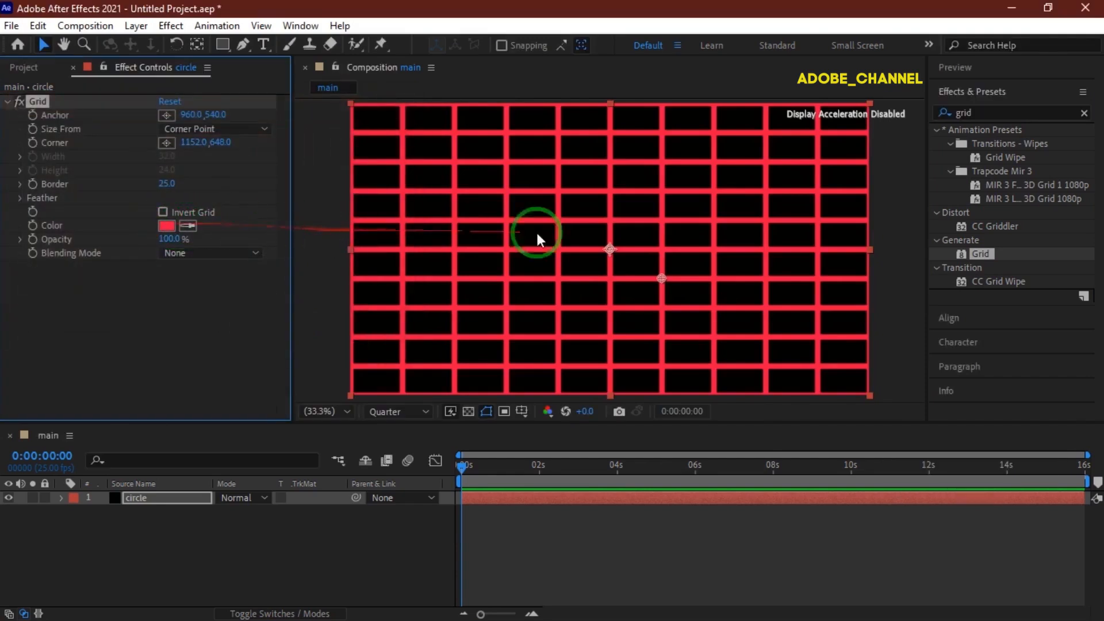
left_click(660, 276)
left_click_drag(661, 274, 632, 267)
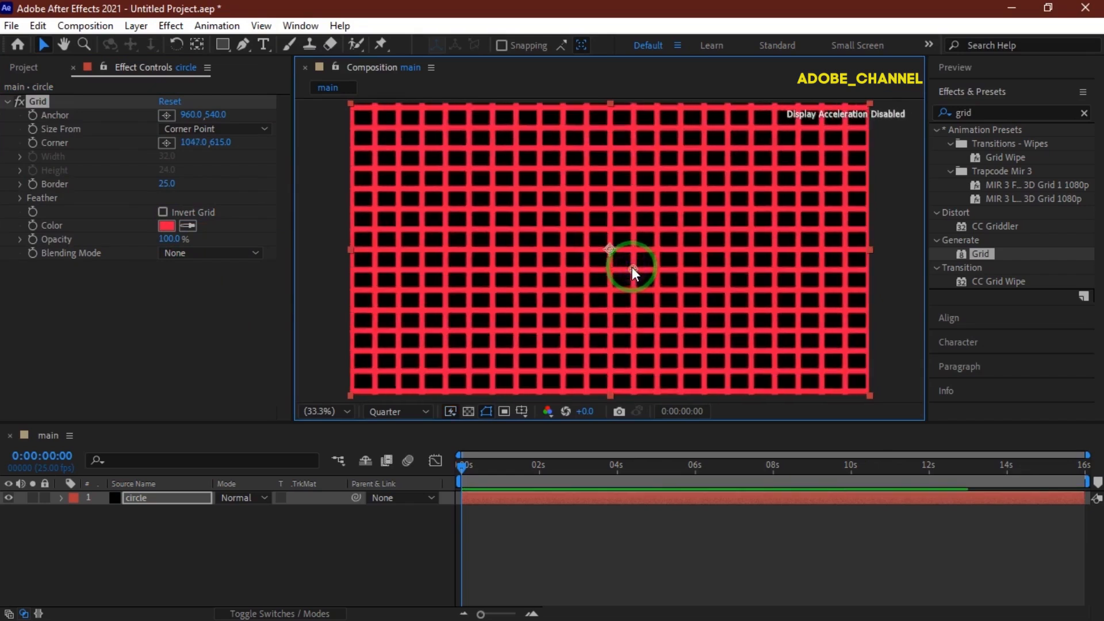
Search the effects for cc sph and apply CC Sphere to the layer.
left_click(936, 117)
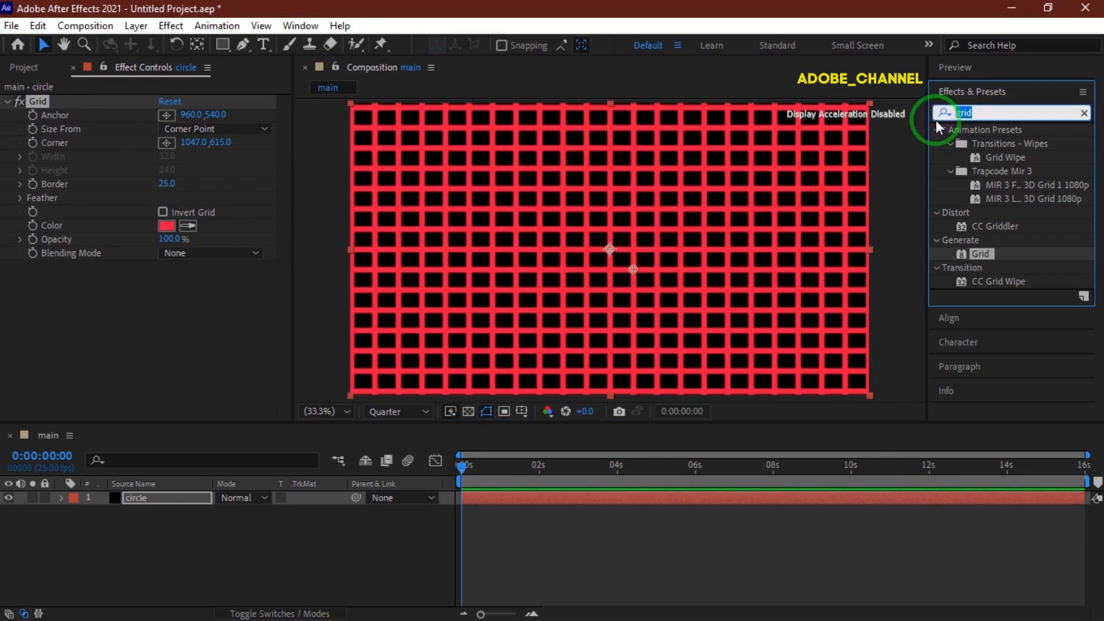
type("cc sp")
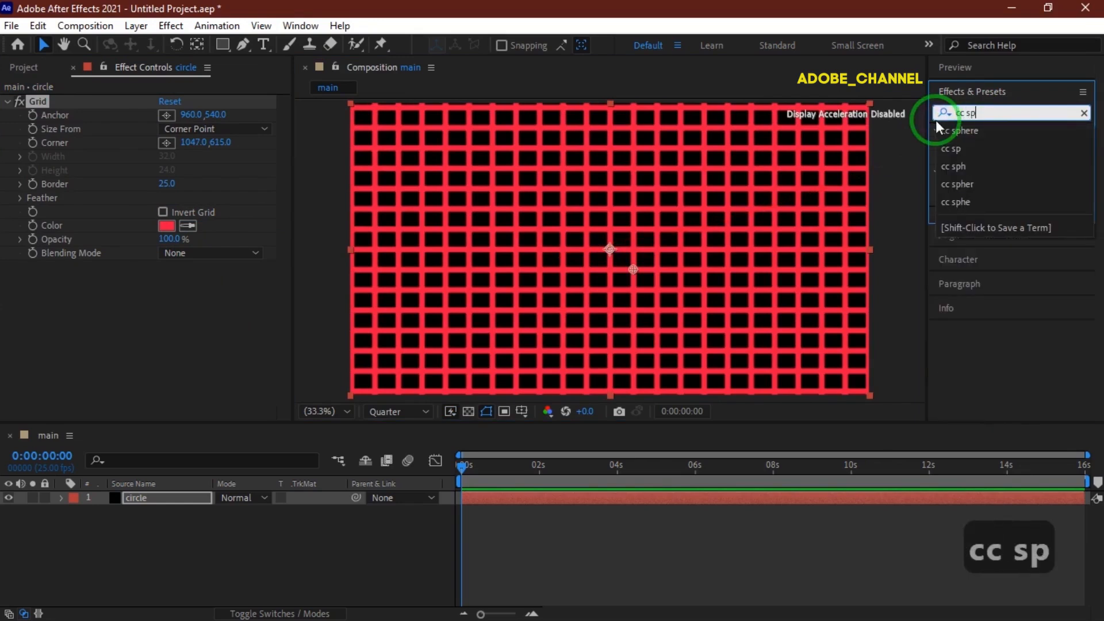
type("h")
left_click(999, 148)
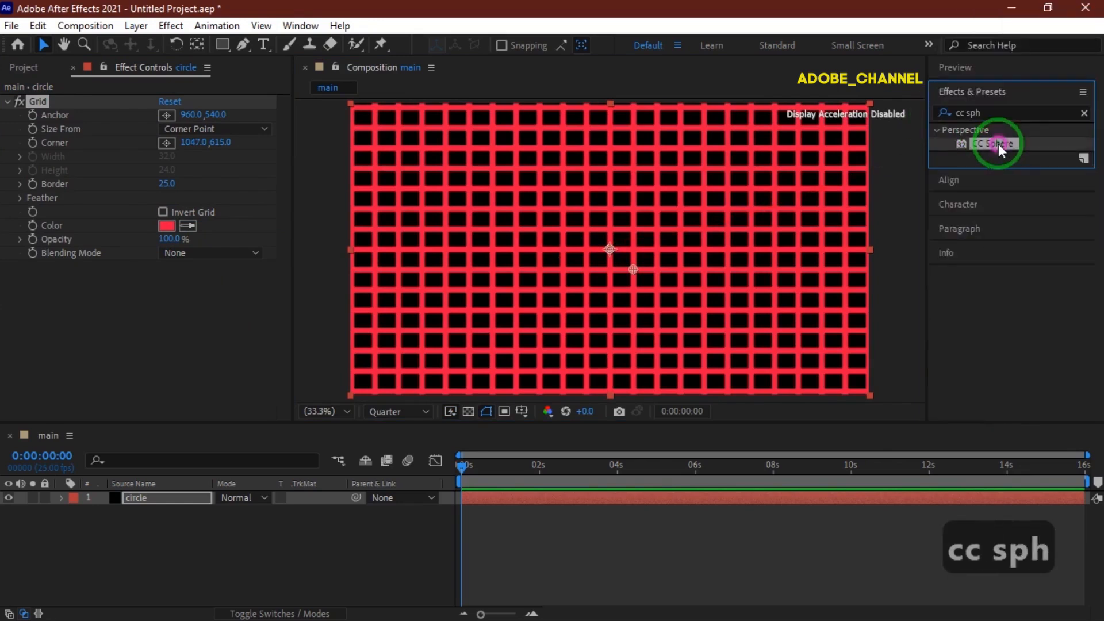
double_click(999, 148)
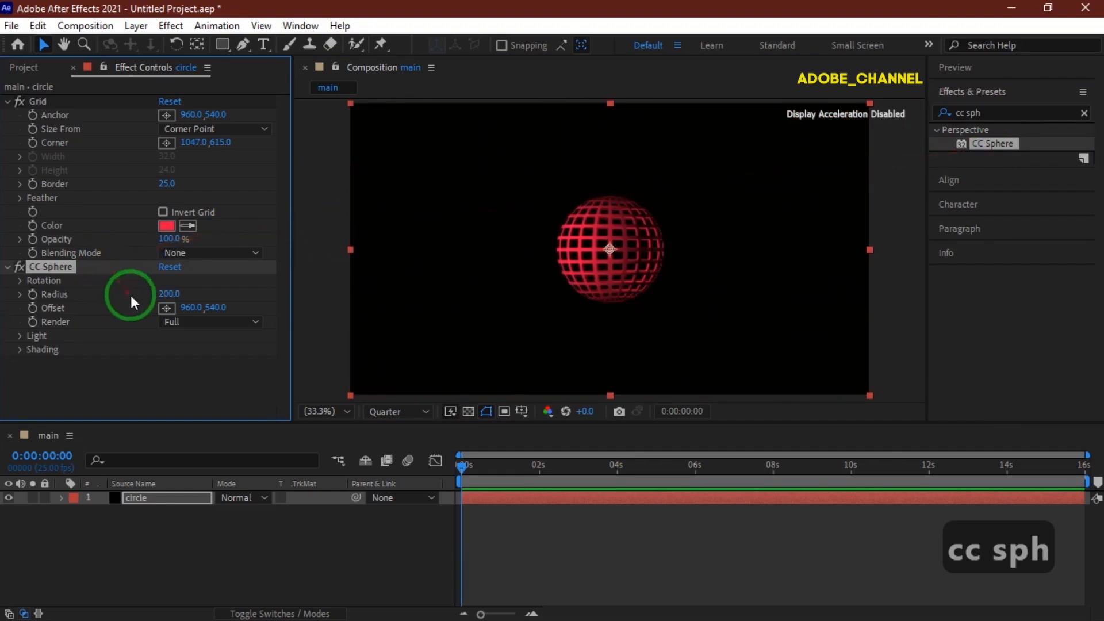
Set CC Sphere's Radius to 350.
left_click(169, 294)
type("350")
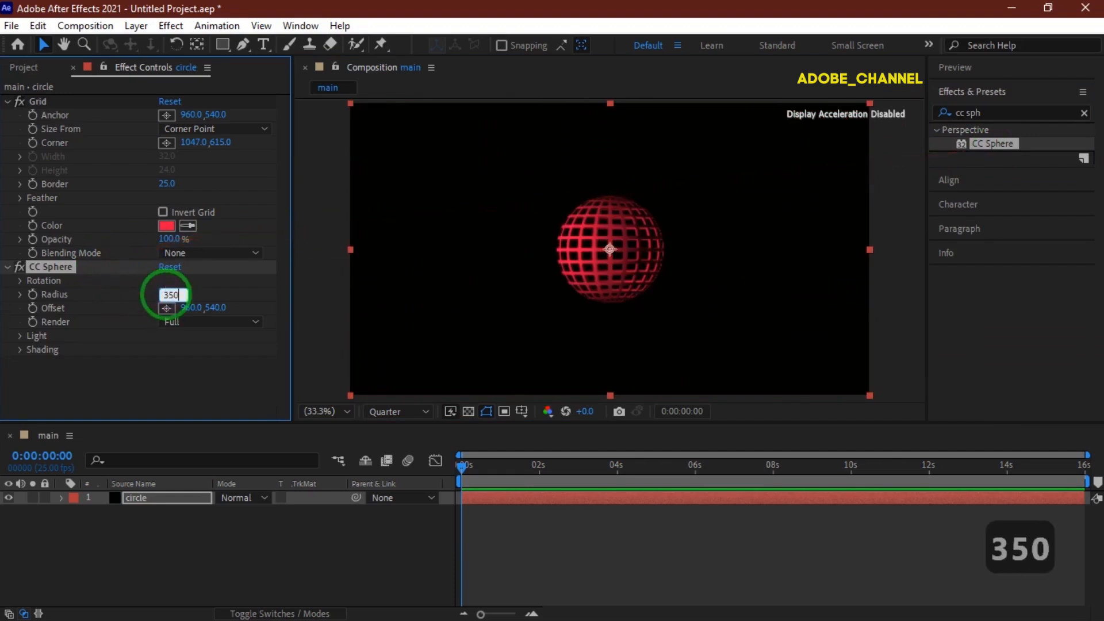
key("Return")
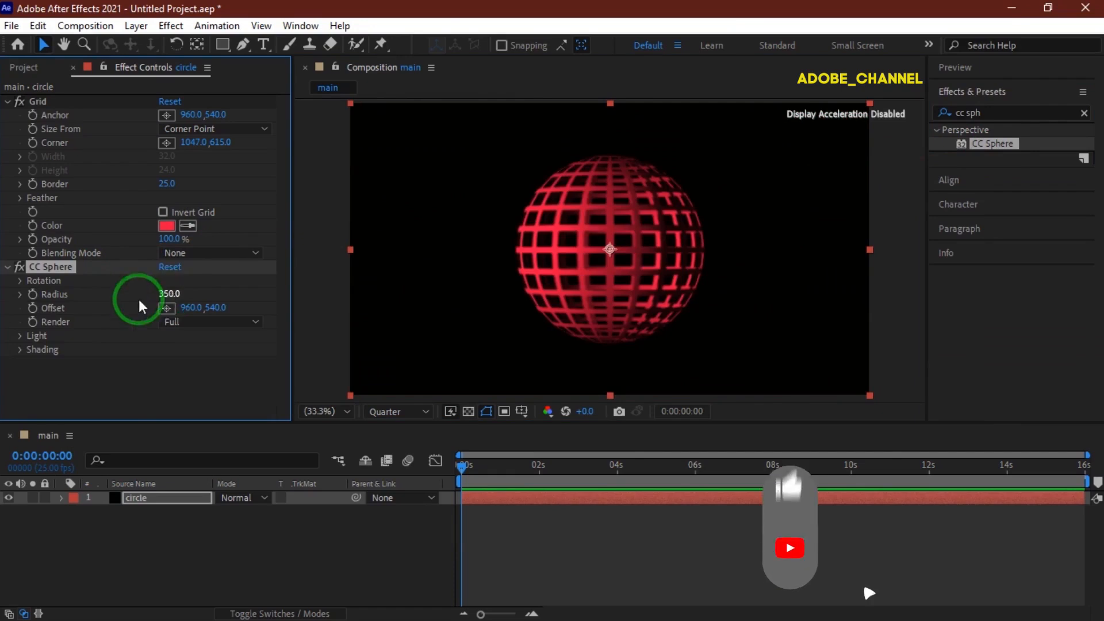
Set CC Sphere's Light Height to 100 and Light Direction to 45°.
left_click(20, 336)
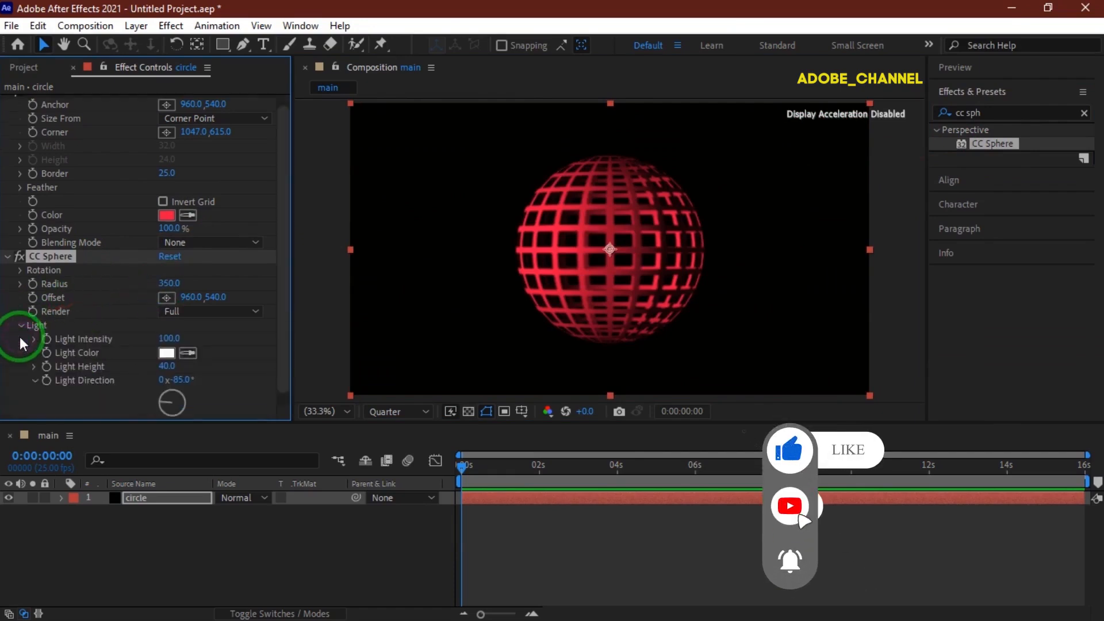
left_click(167, 366)
type("100")
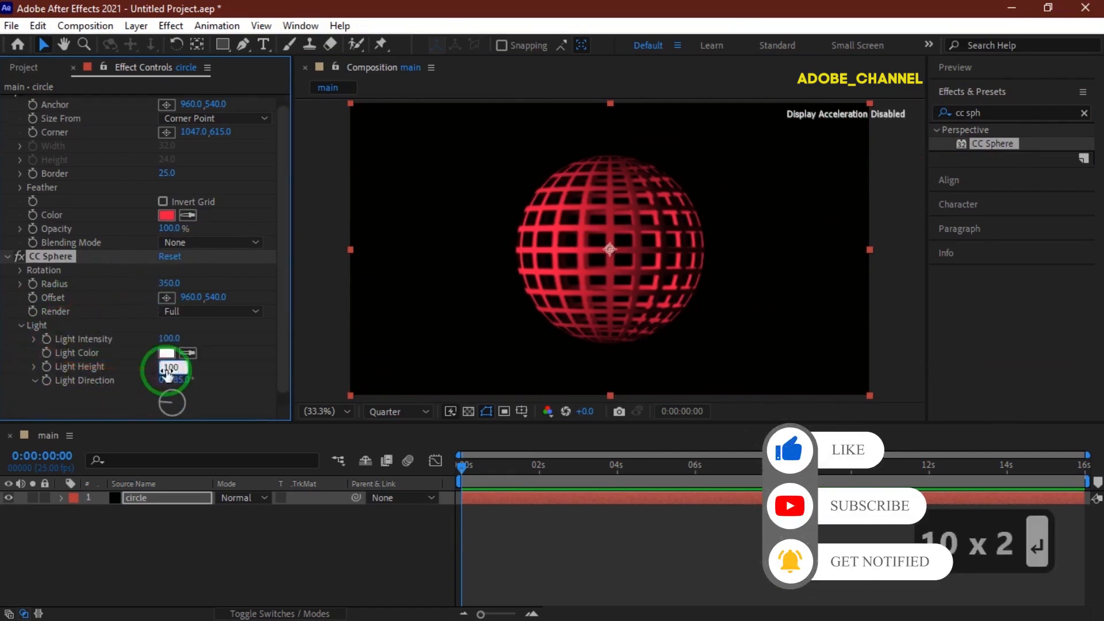
key("Return")
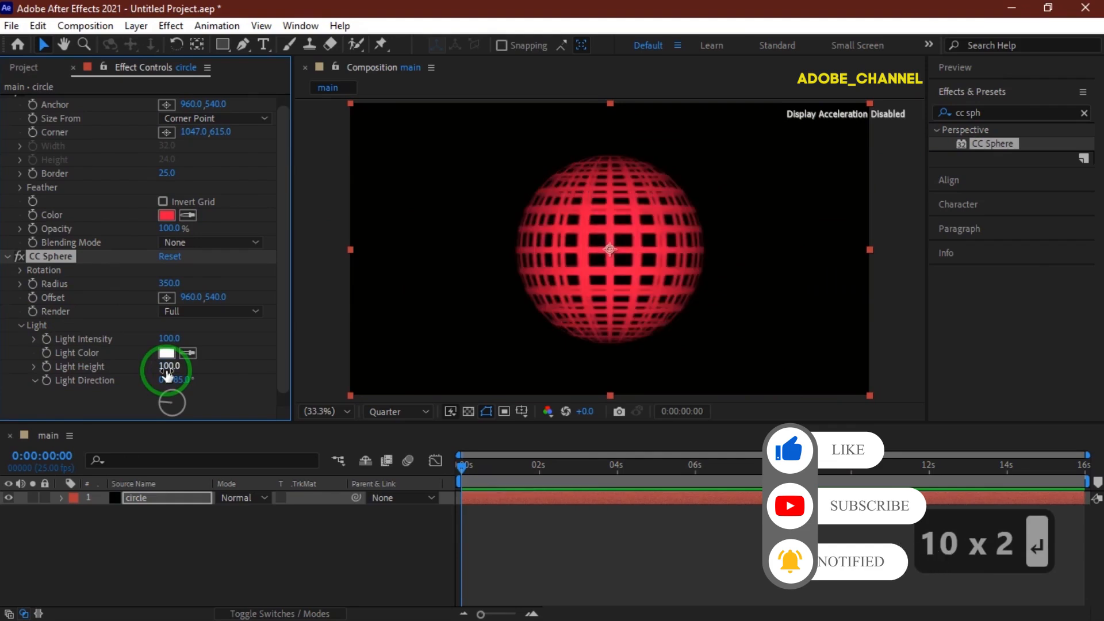
left_click(181, 380)
type("45")
key("Return")
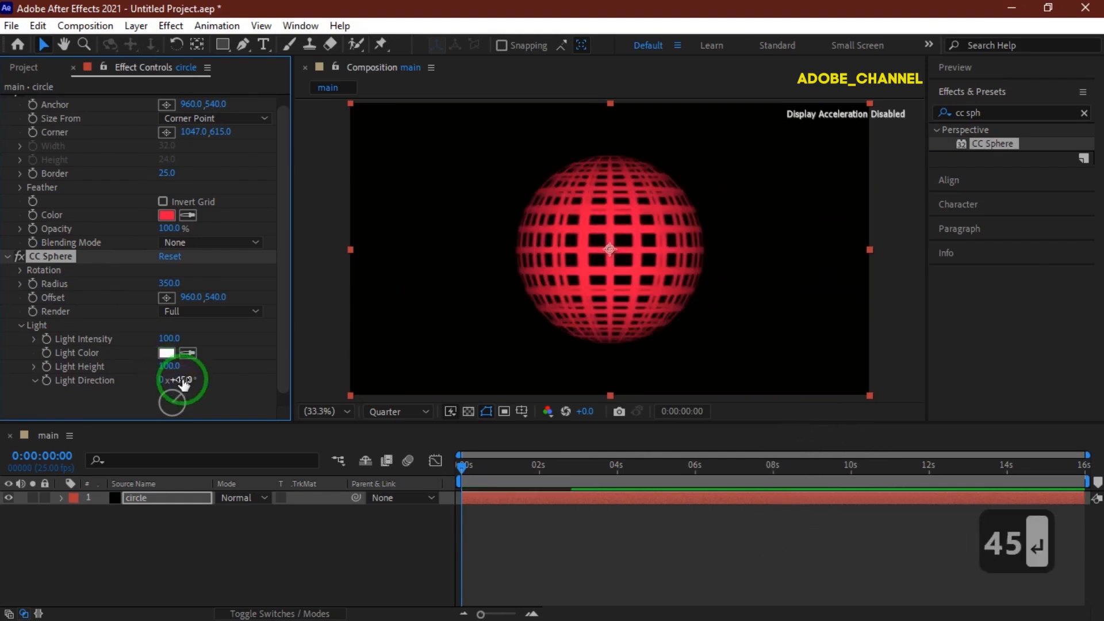
At the end of the timeline, set CC Sphere's Rotation Y to 2.
left_click(20, 269)
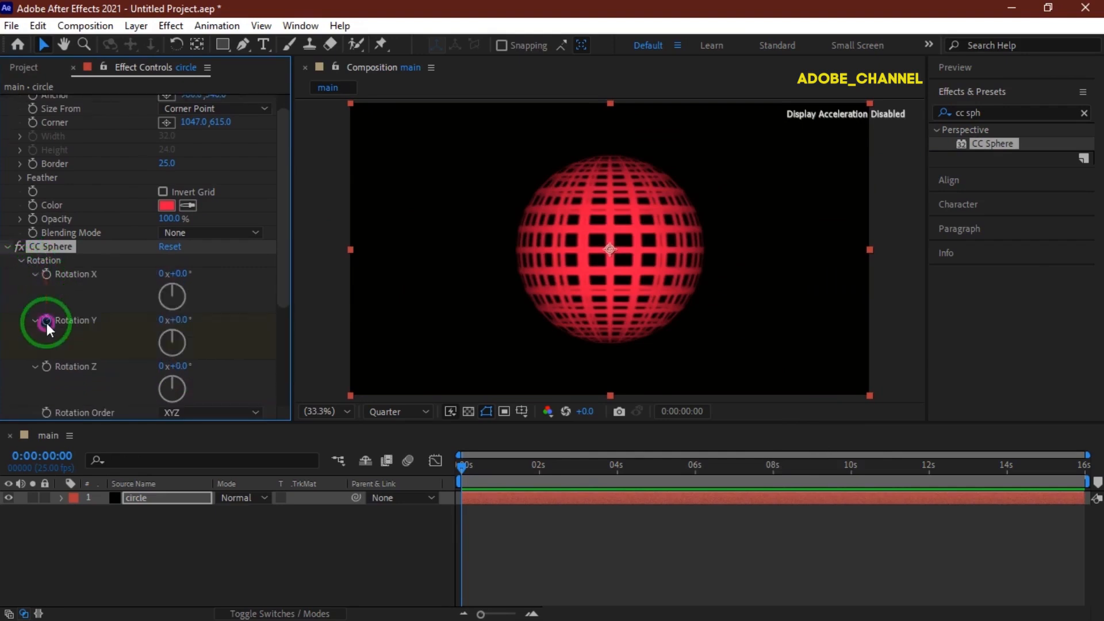
left_click_drag(464, 467, 1096, 480)
left_click(165, 320)
type("2")
key("Return")
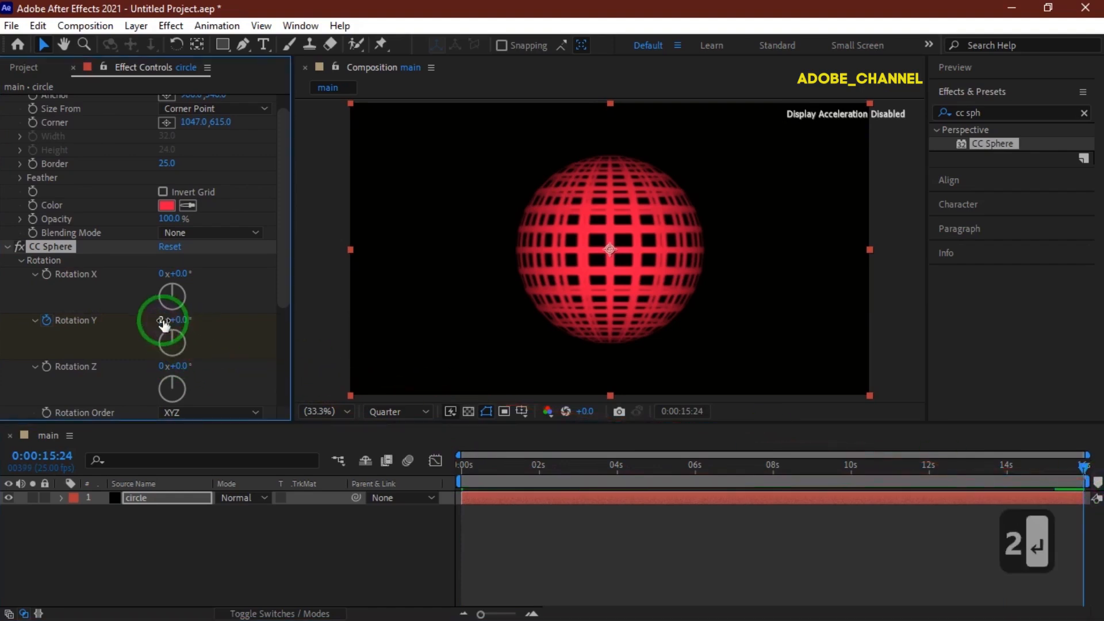
left_click(21, 260)
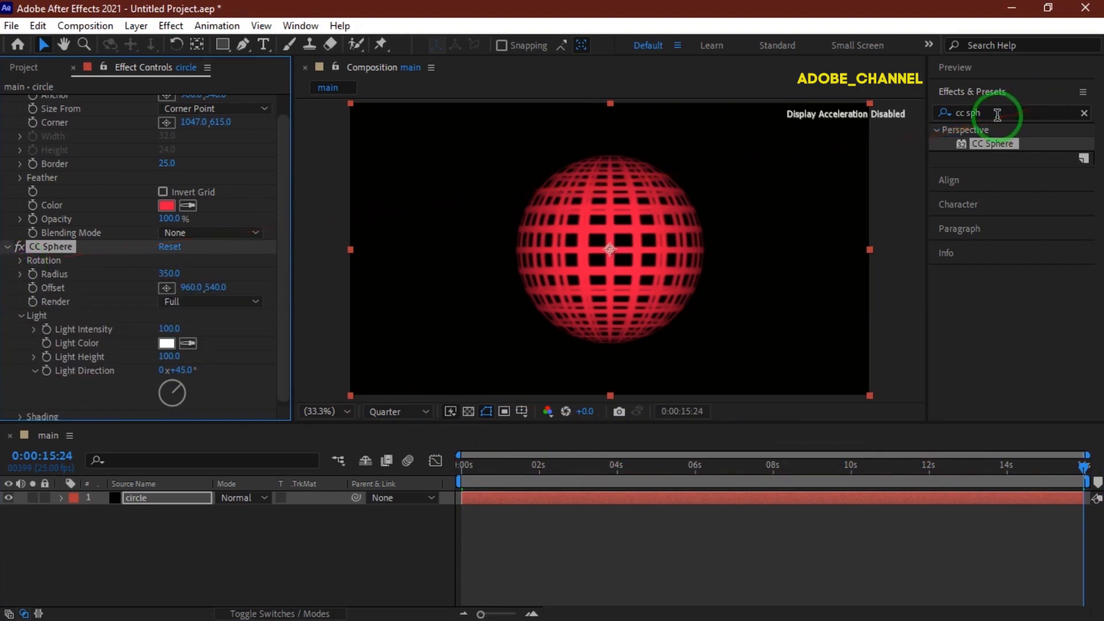
Search the effects for glow and apply the Stylize Glow effect.
left_click_drag(984, 112, 915, 122)
type("glow")
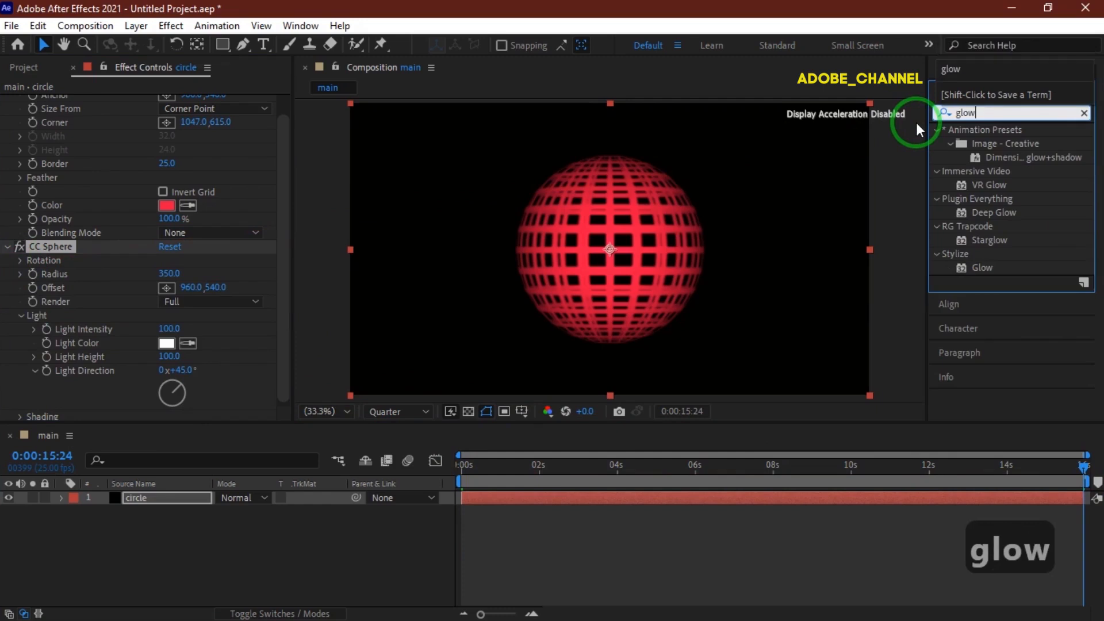
double_click(980, 267)
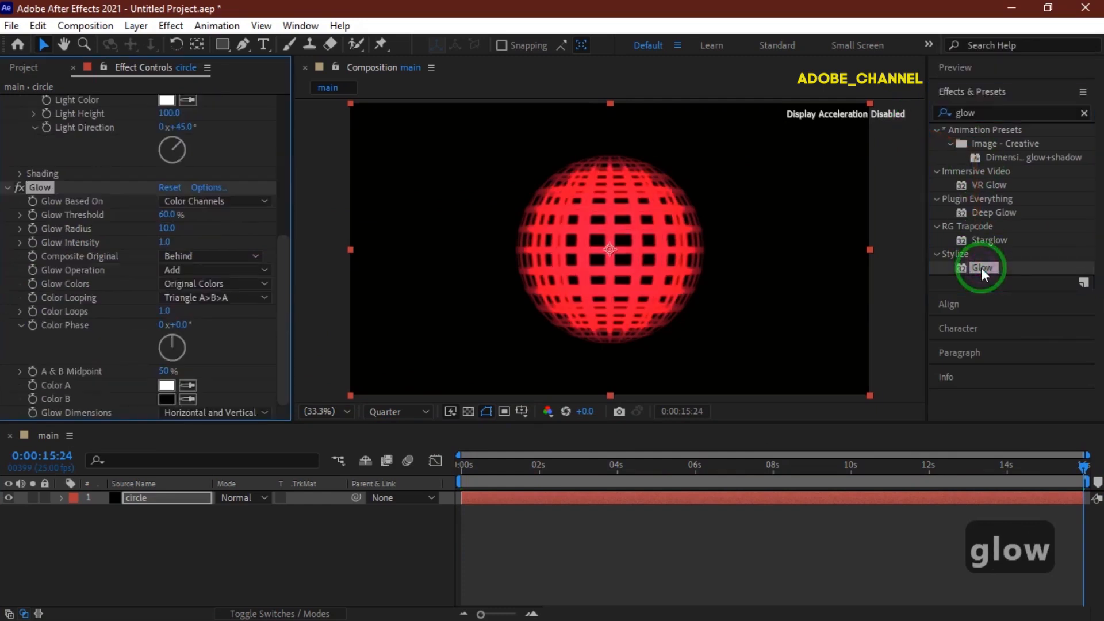
Set Glow Threshold to 100% and Glow Radius to 25.
left_click(166, 215)
type("100")
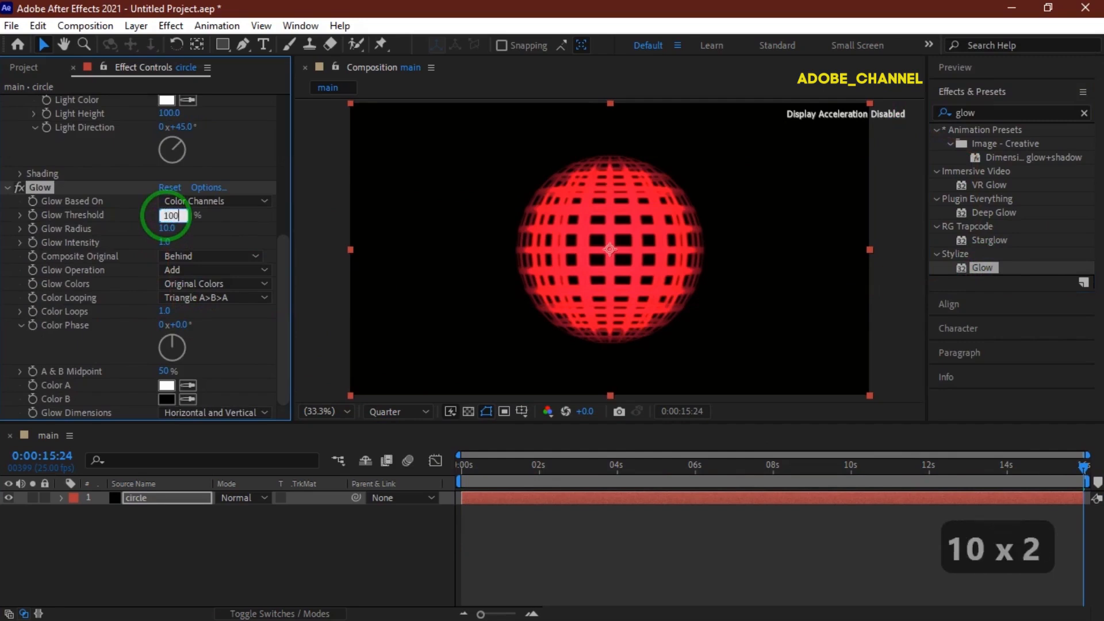
key("Return")
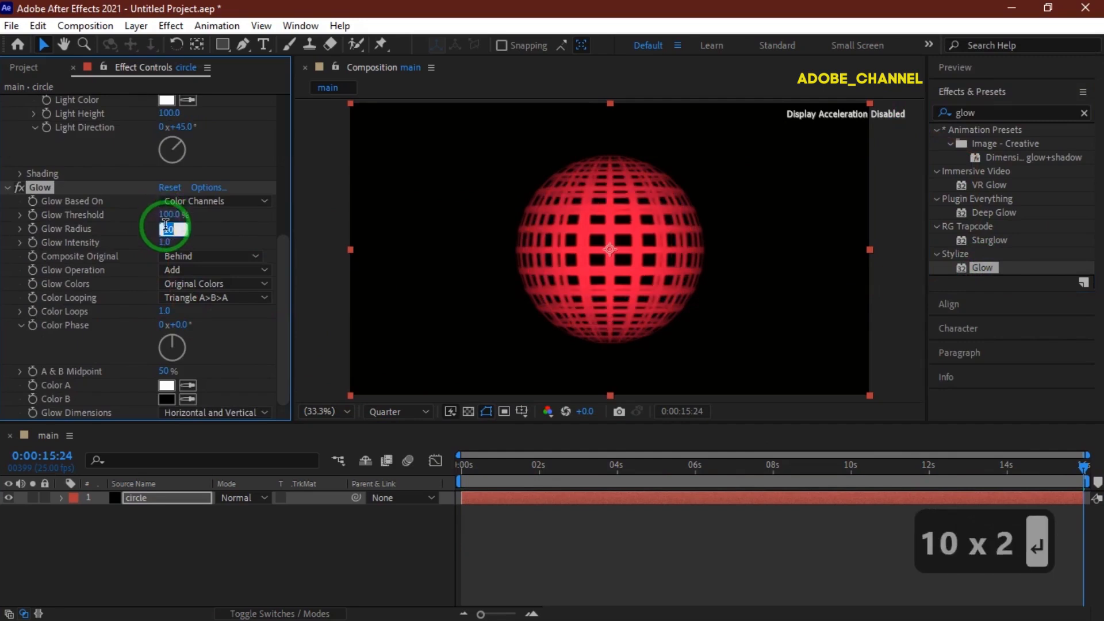
type("25")
key("Return")
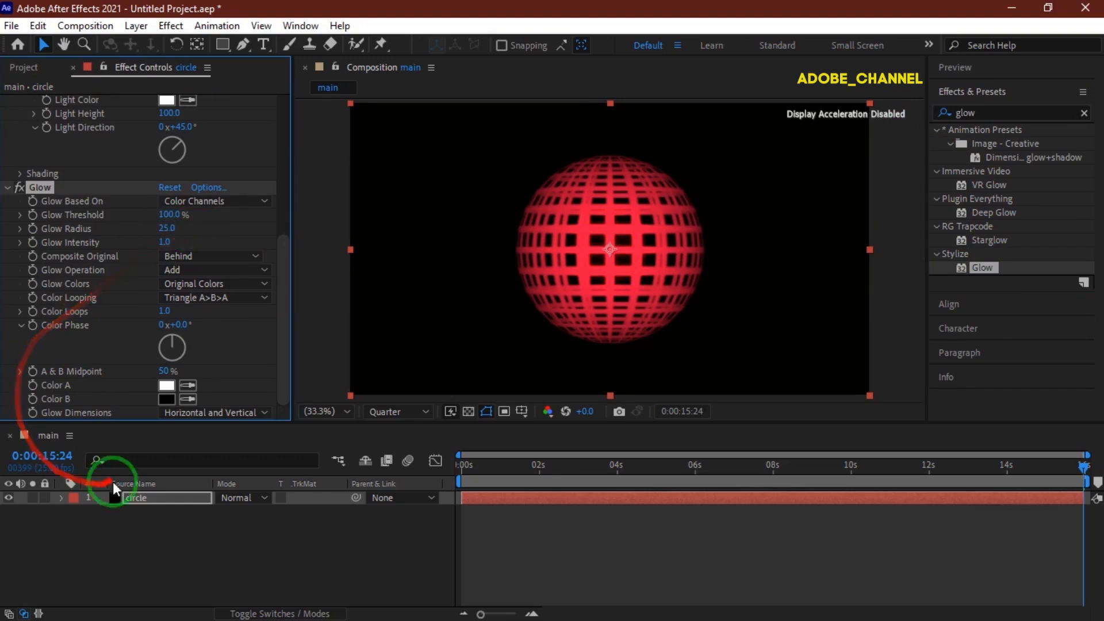
Duplicate the circle layer and enable Invert Grid on the top copy's Grid effect.
left_click(161, 499)
key("ctrl+d")
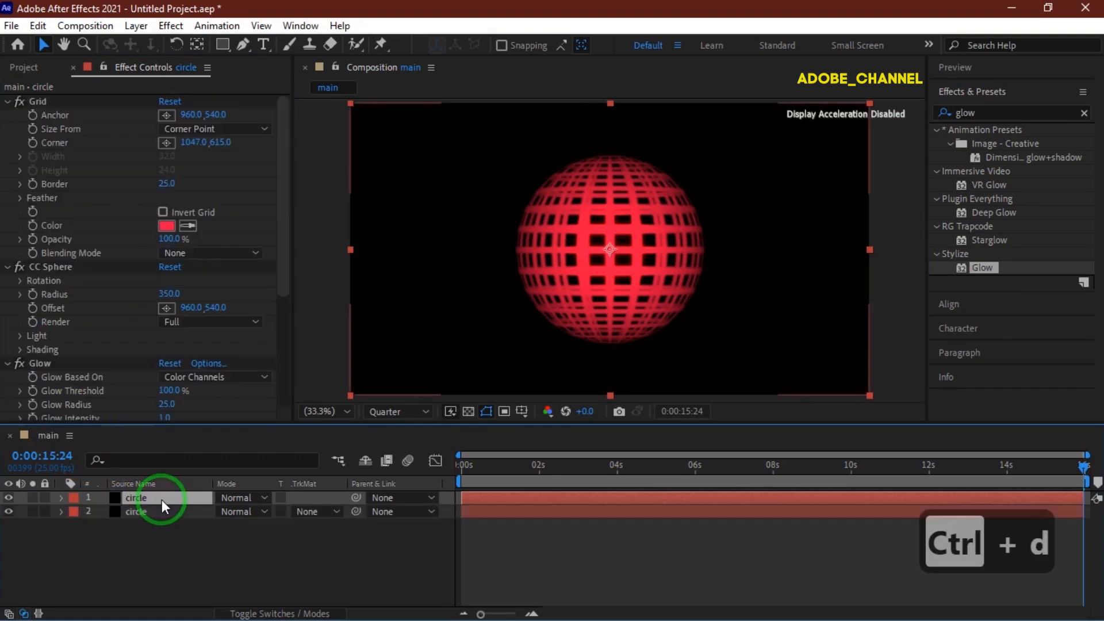
left_click_drag(161, 499, 162, 436)
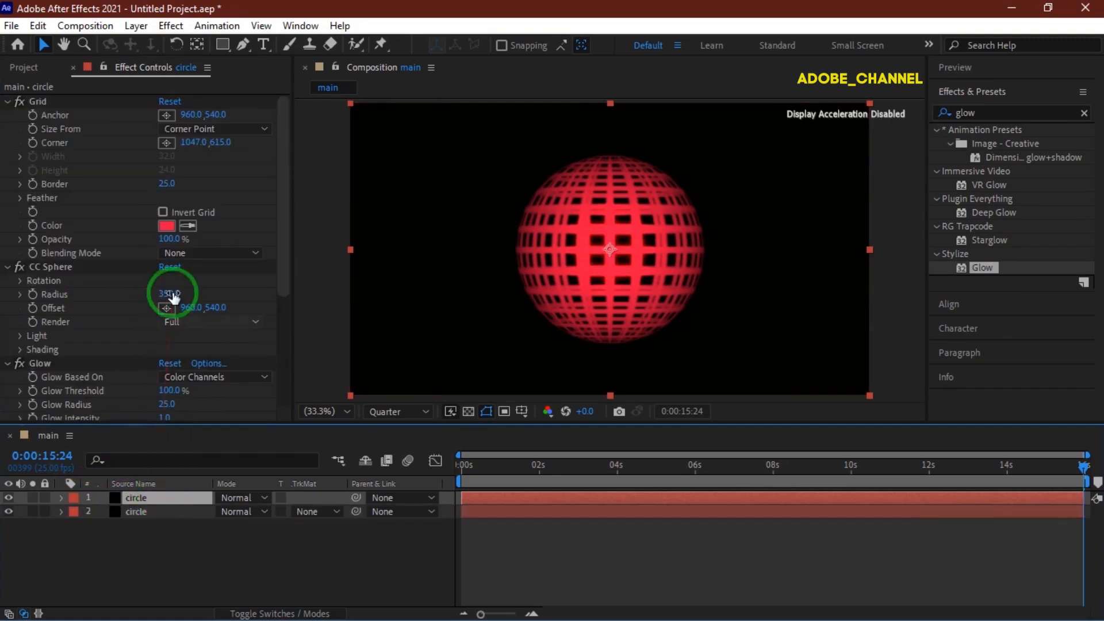
left_click(164, 208)
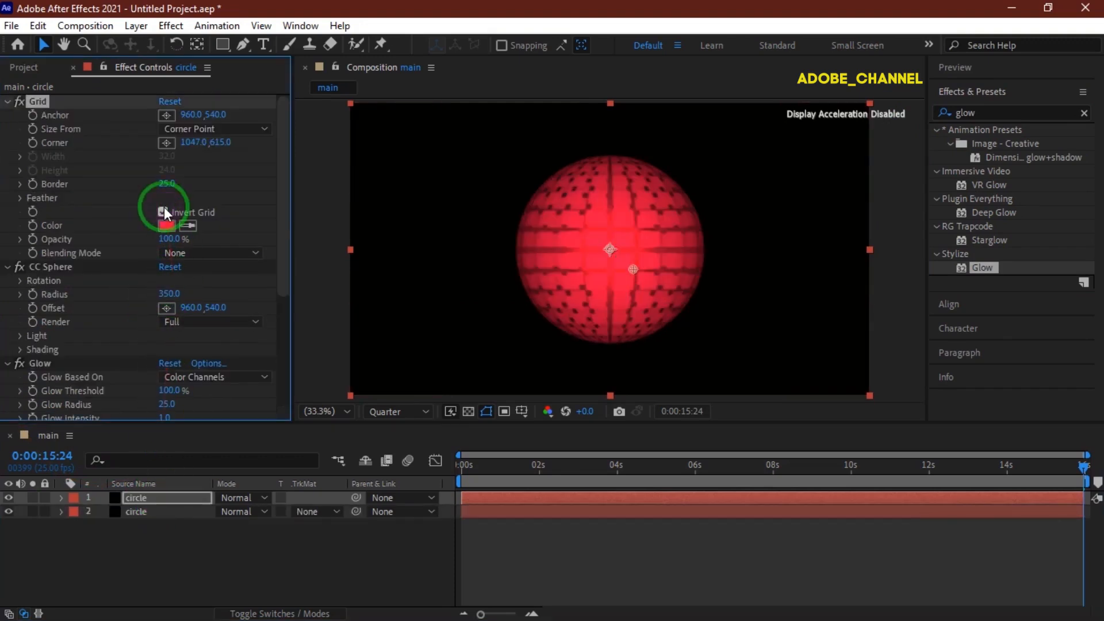
At the start of the timeline, set a keyframe for the top copy's grid Color.
left_click(461, 464)
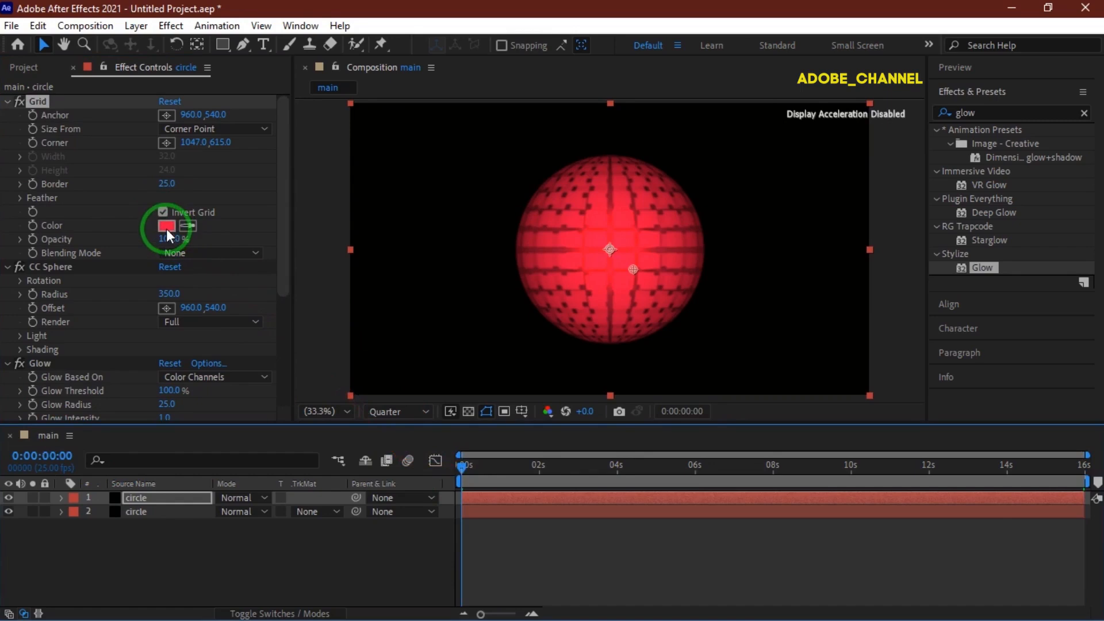
left_click(33, 225)
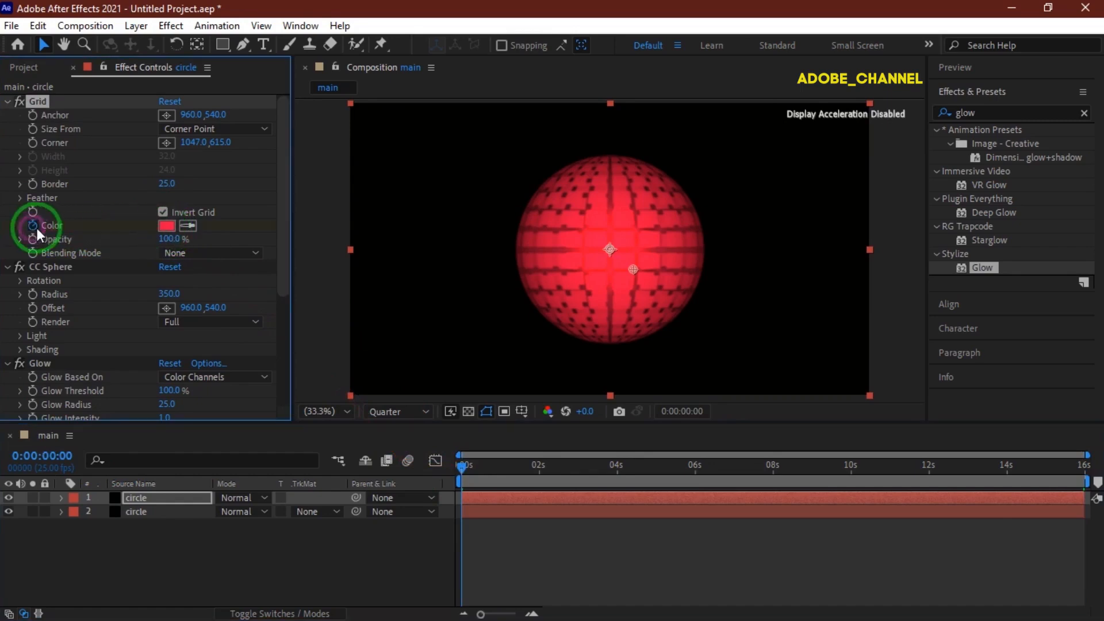
Set the top copy's grid Color to F1EE15.
left_click(167, 226)
type("f1")
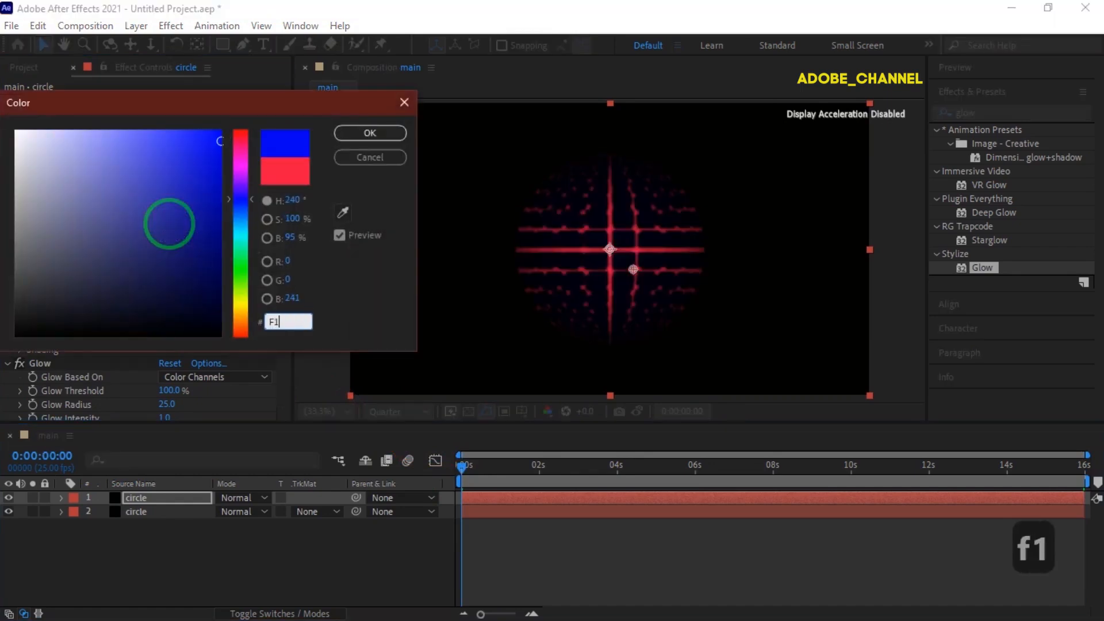
type("ee15")
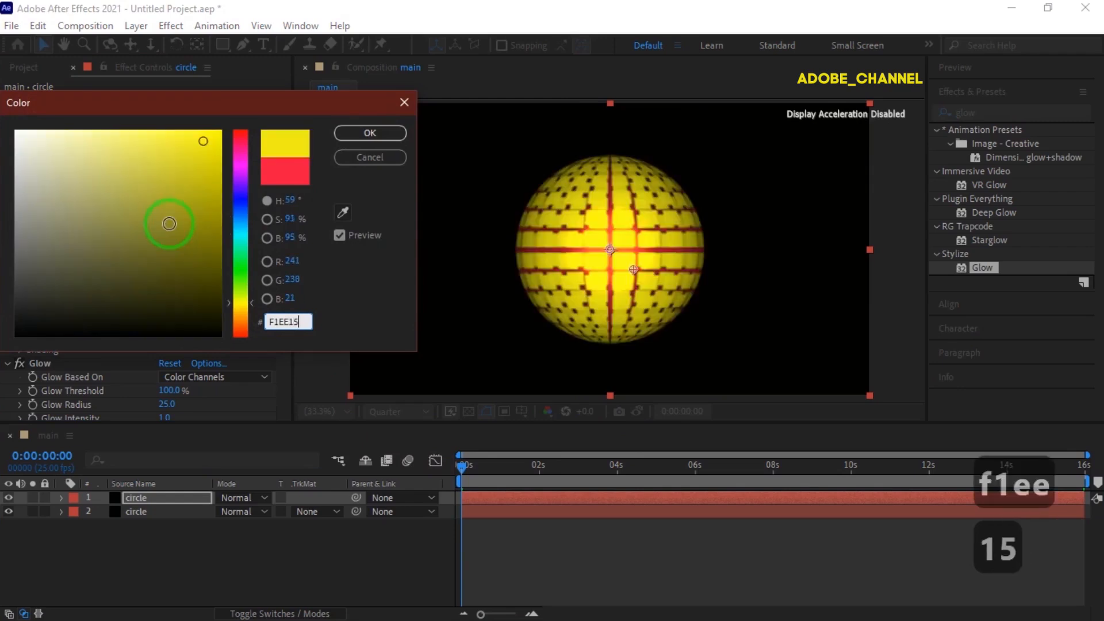
left_click(371, 134)
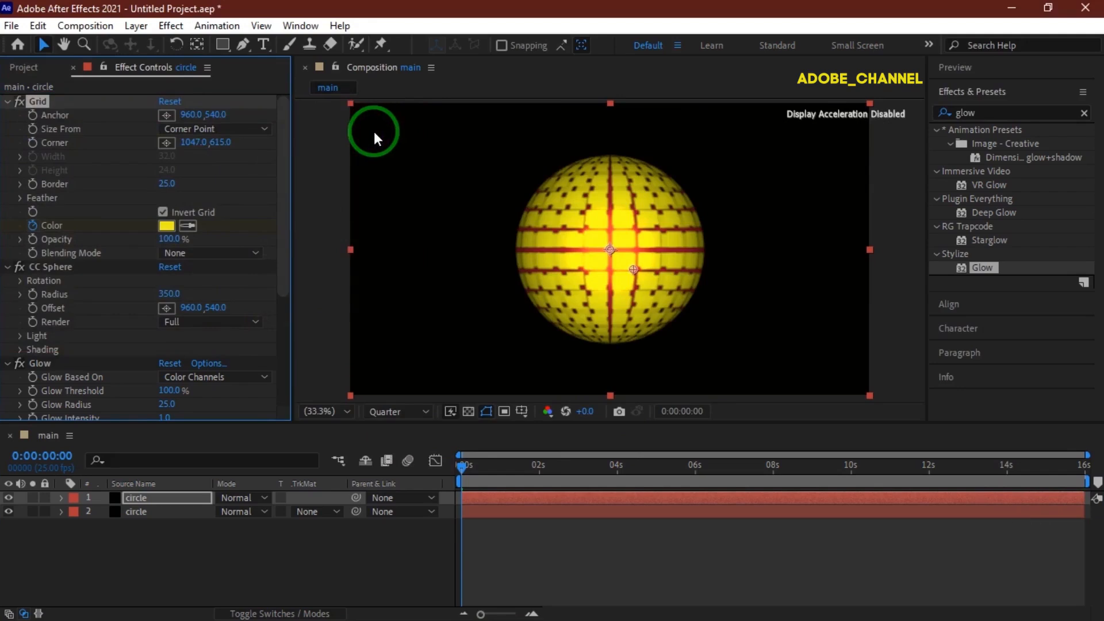
At 0:00:02:00, reveal the layer's keyframes and add a grid Color keyframe.
left_click(40, 457)
type("200")
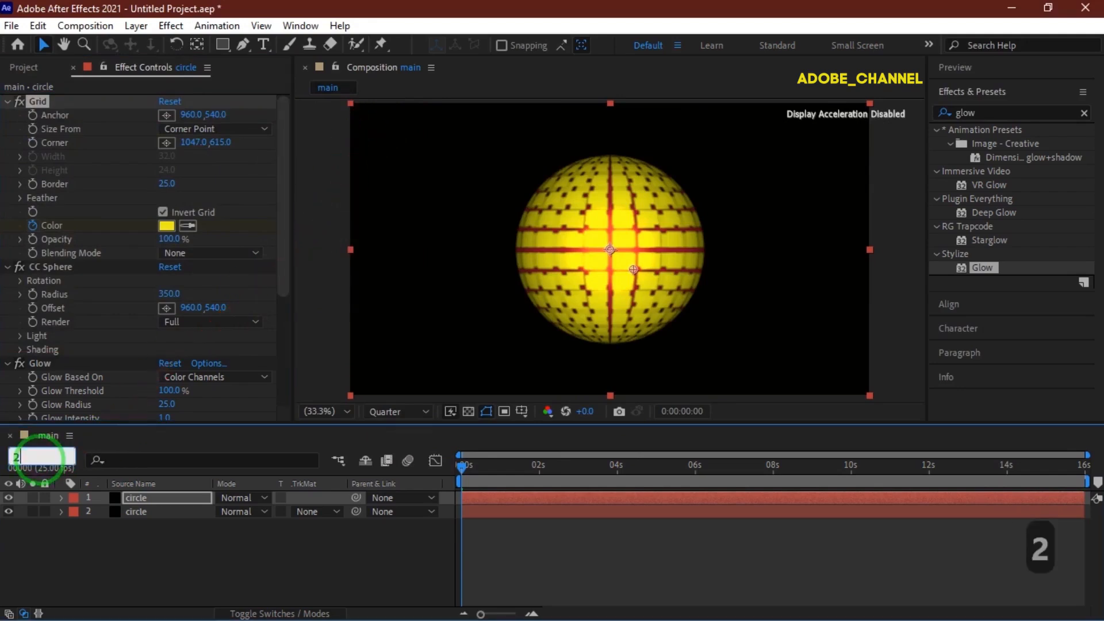
key("Return")
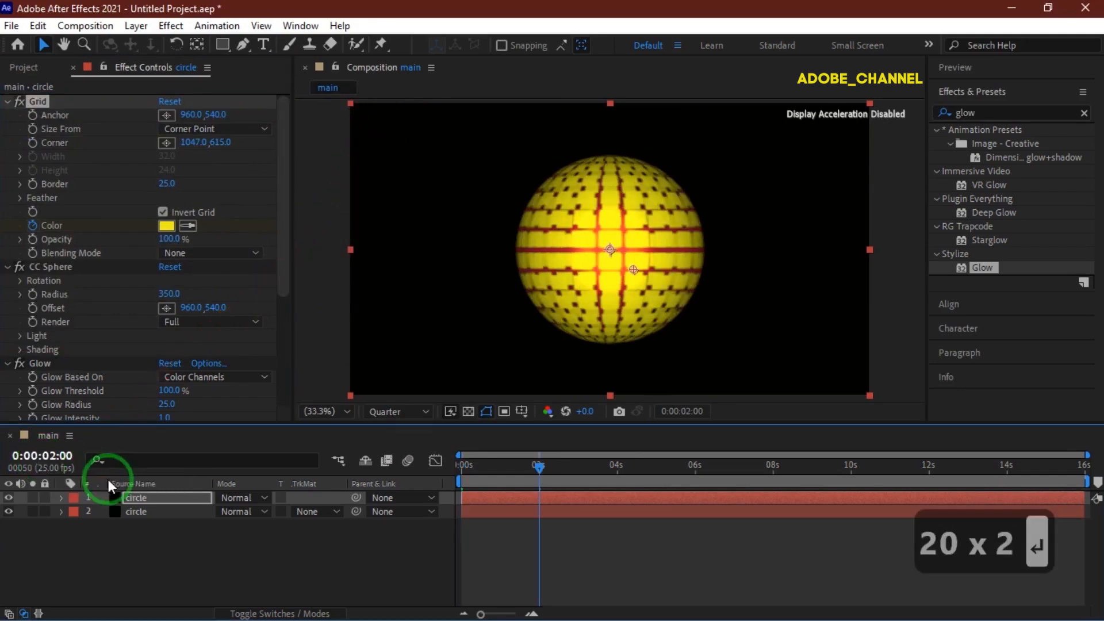
left_click(161, 498)
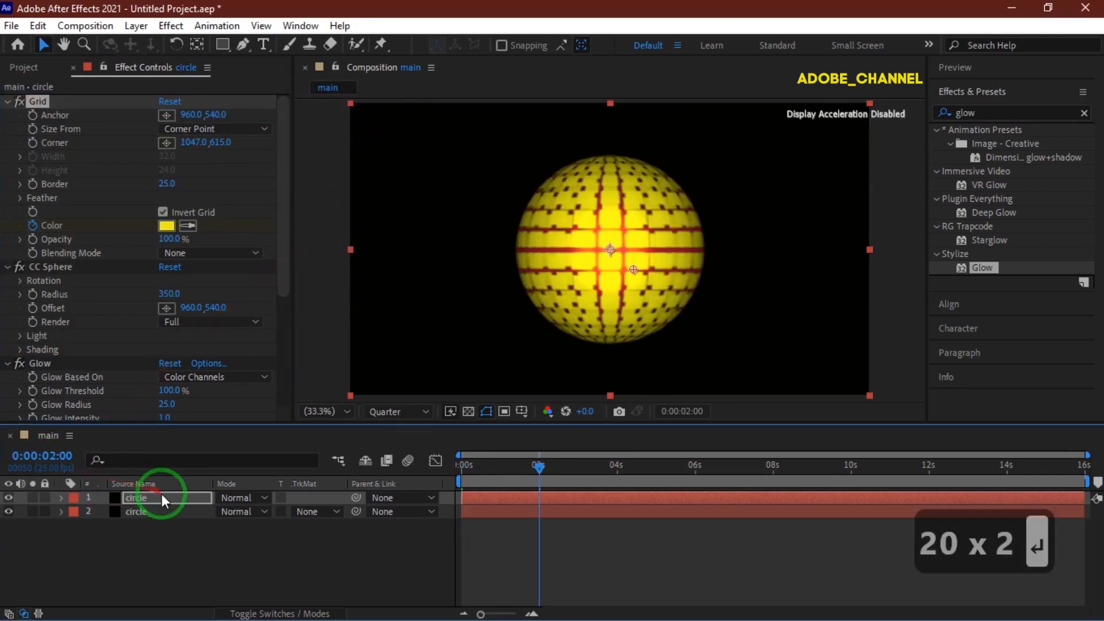
key("u")
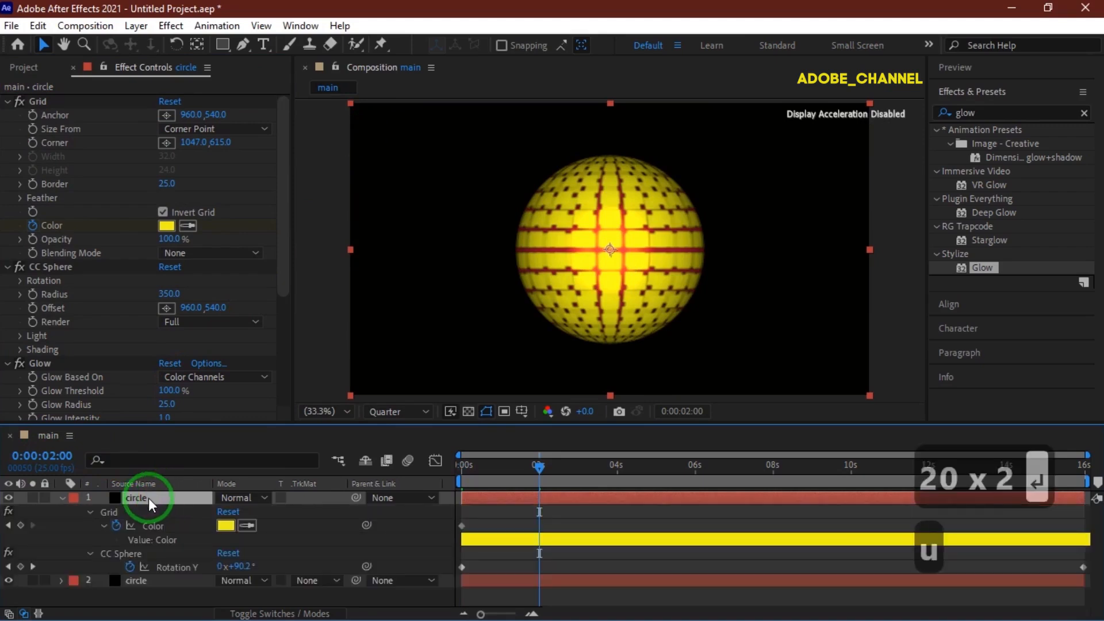
left_click(21, 524)
At 0:00:02:02, set the grid Color to 1F15F1.
left_click(49, 457)
type("202")
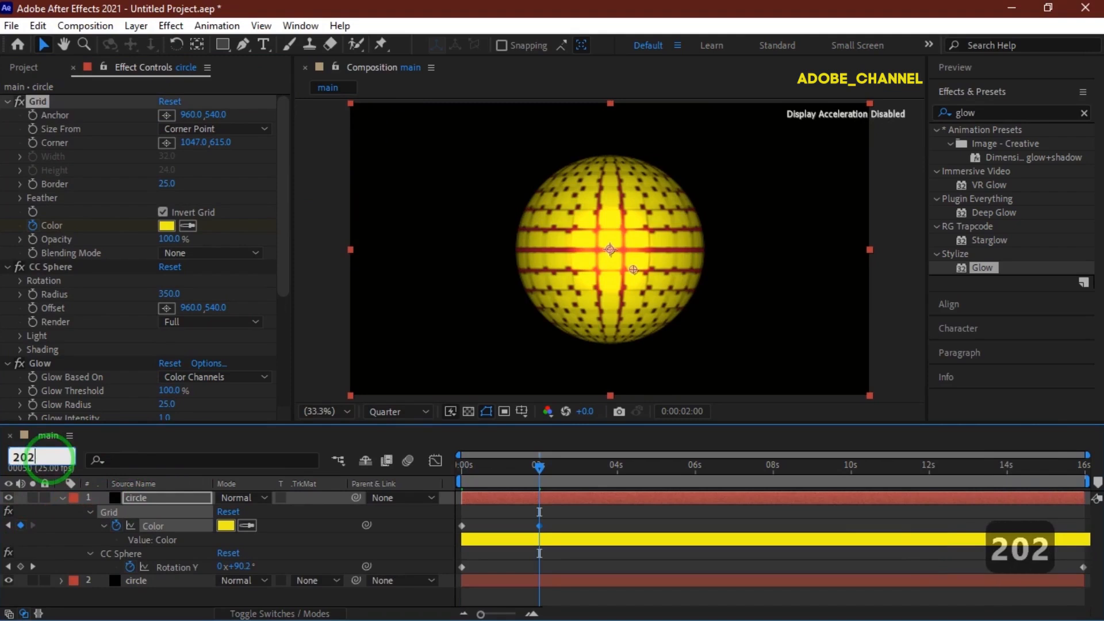
key("Return")
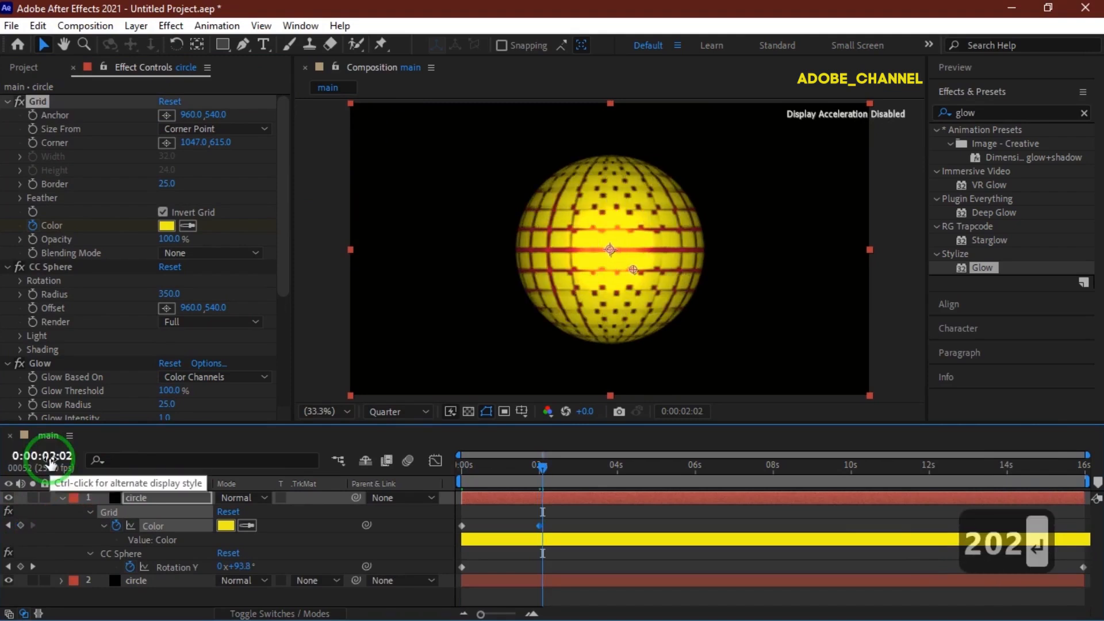
left_click(227, 525)
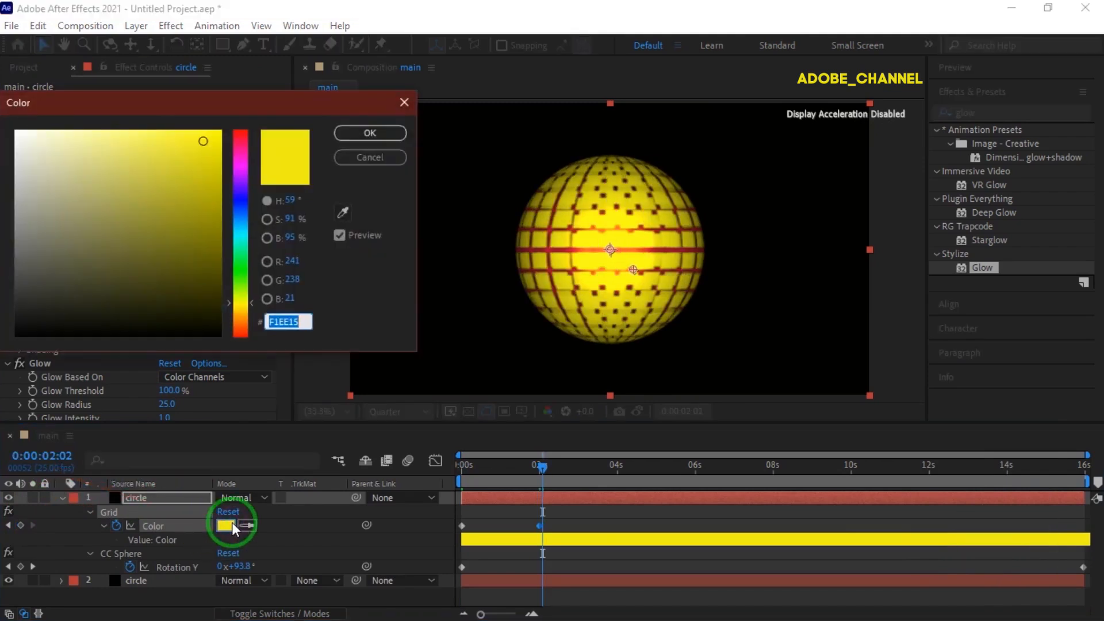
type("1")
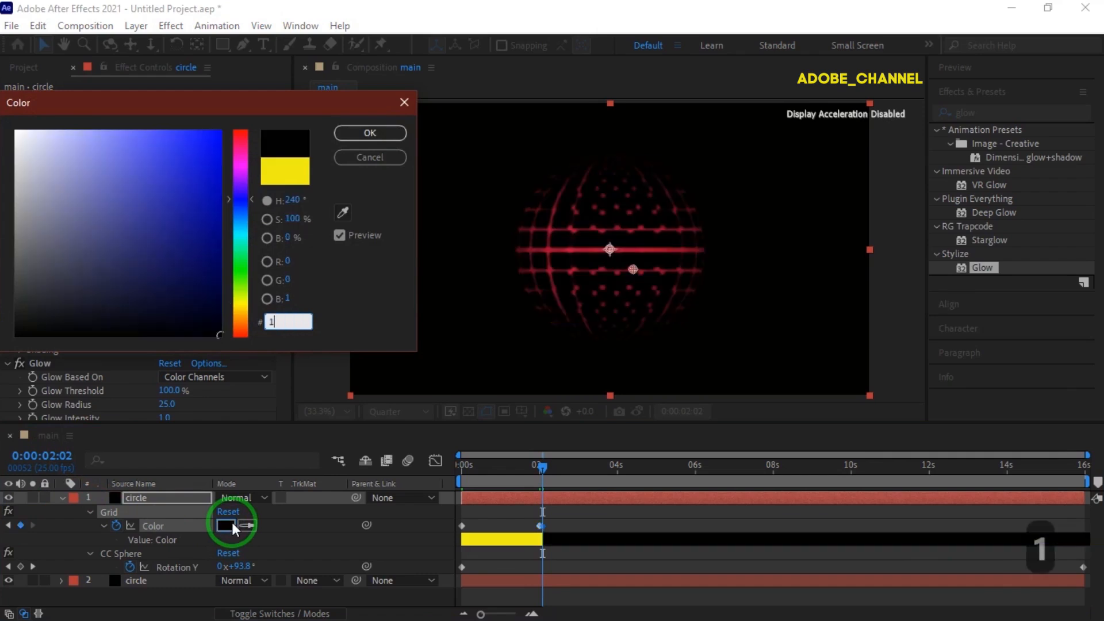
type("F15F1")
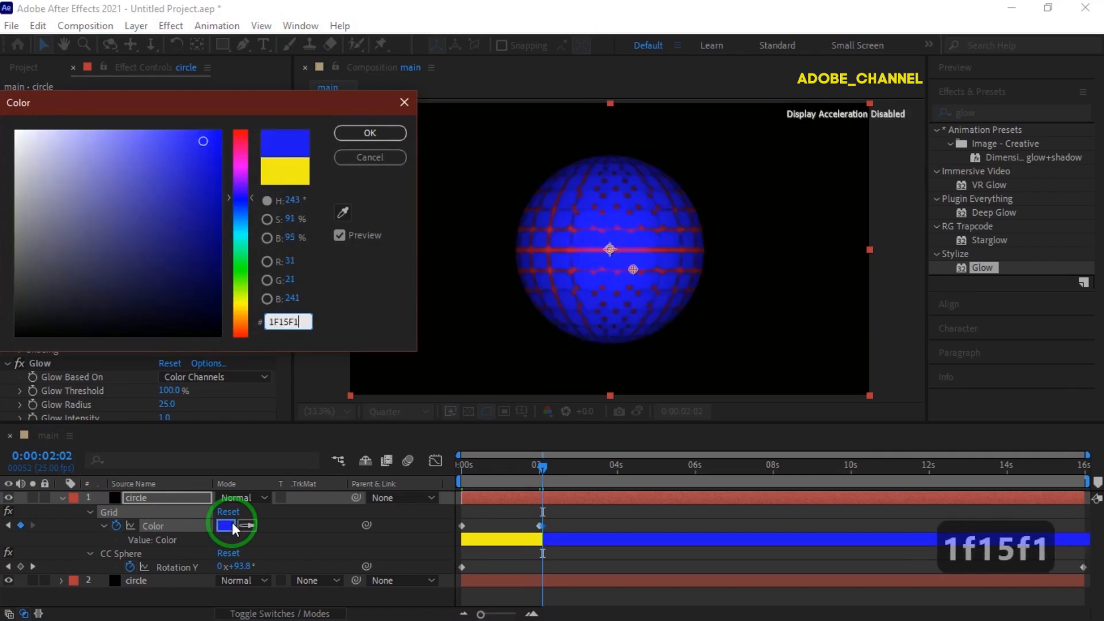
left_click(369, 133)
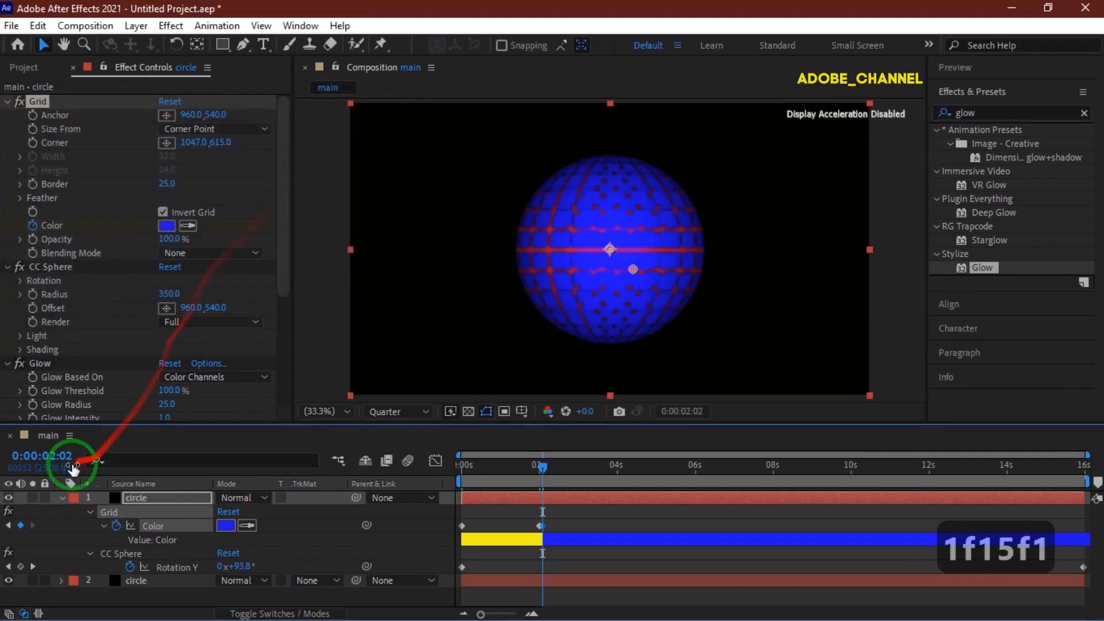
At 0:00:04:00, add a grid Color keyframe.
left_click(48, 456)
type("400")
key("Return")
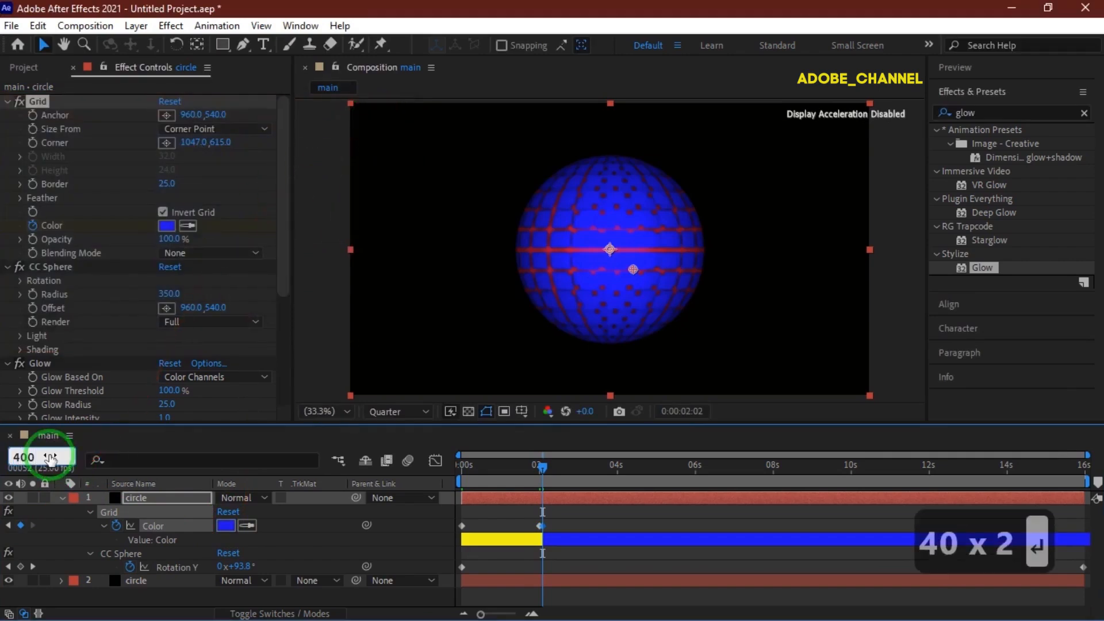
left_click(21, 525)
At 0:00:04:02, set the grid Color to 15E9F1.
left_click(49, 455)
type("402")
key("Return")
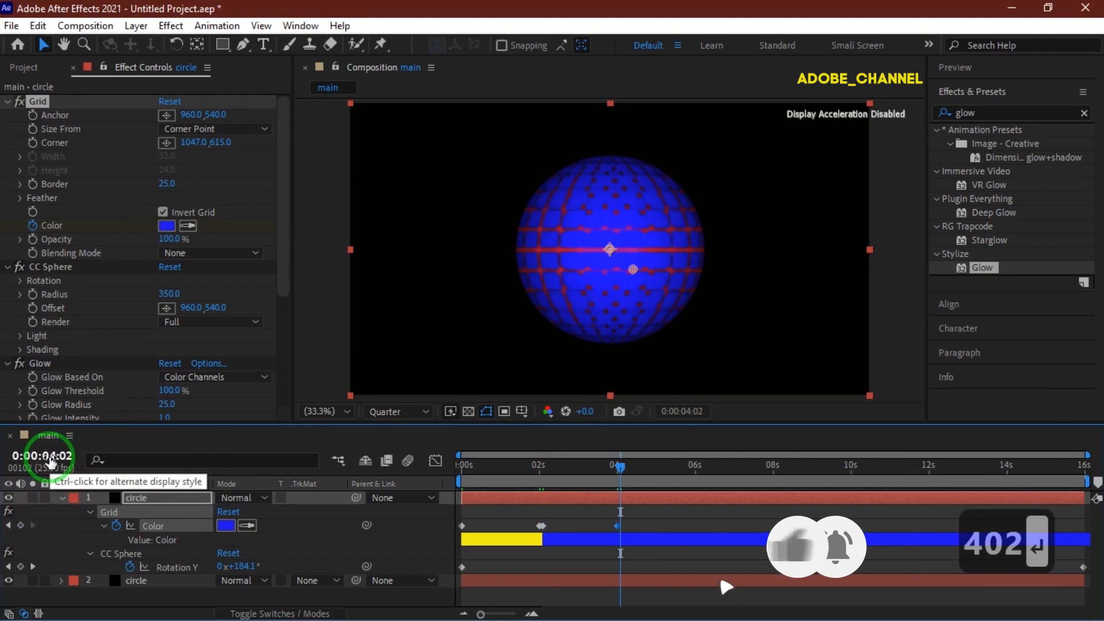
left_click(225, 525)
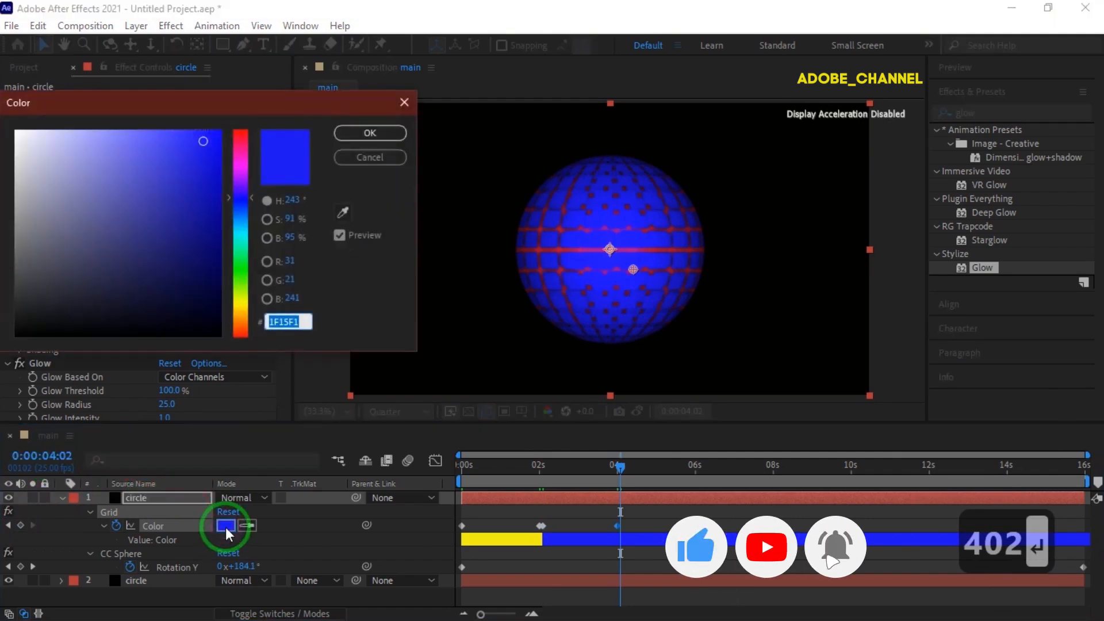
type("15e9")
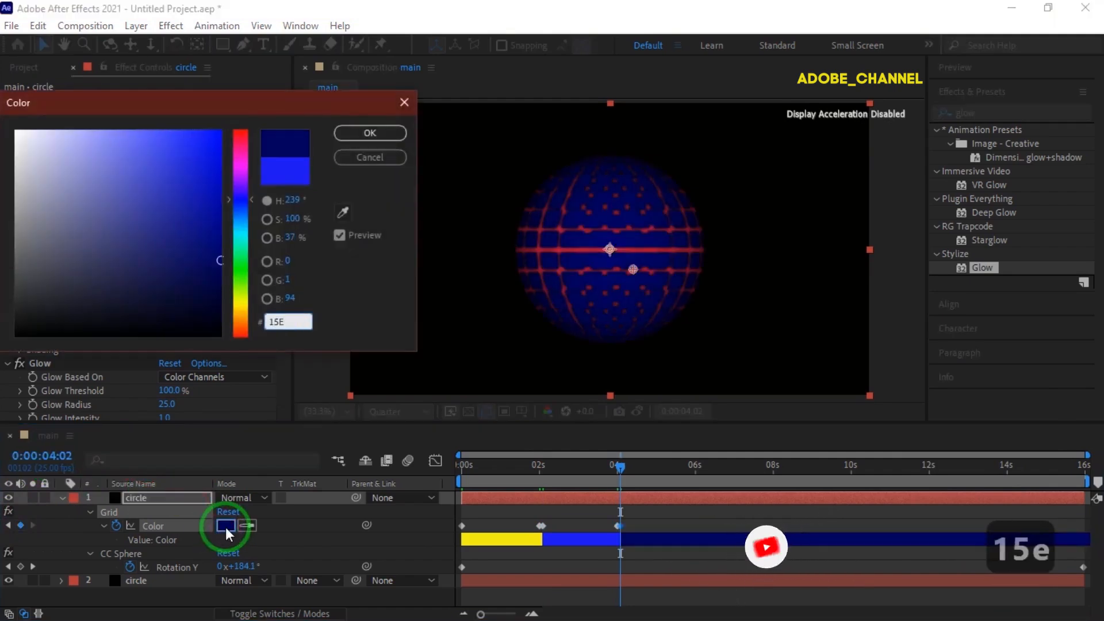
type("f1")
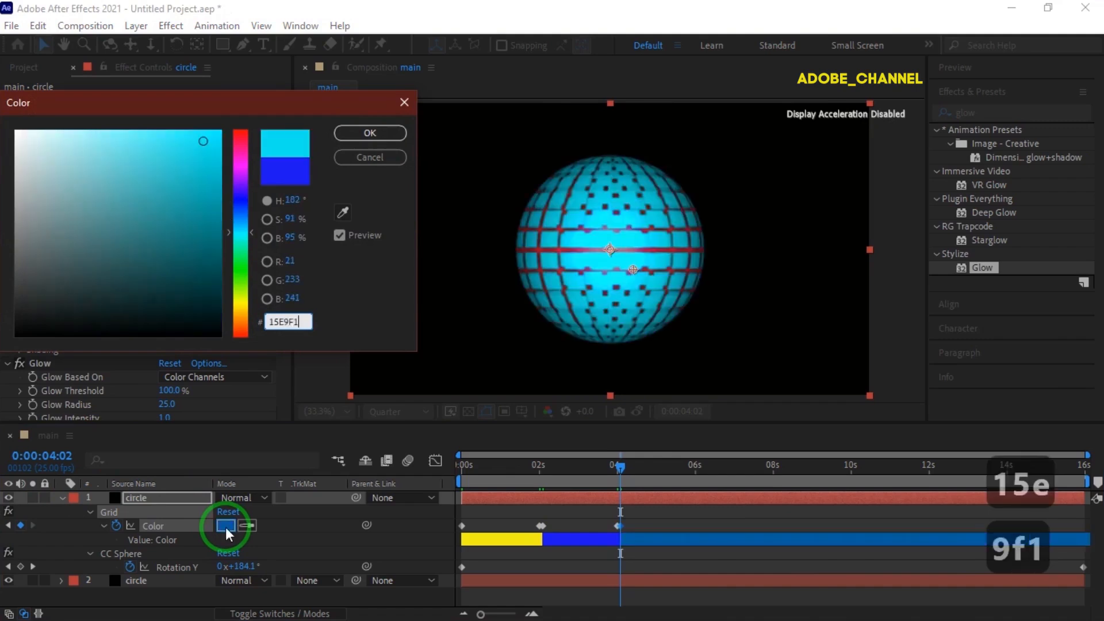
left_click(368, 135)
At 0:00:06:00, add a grid Color keyframe.
left_click(43, 456)
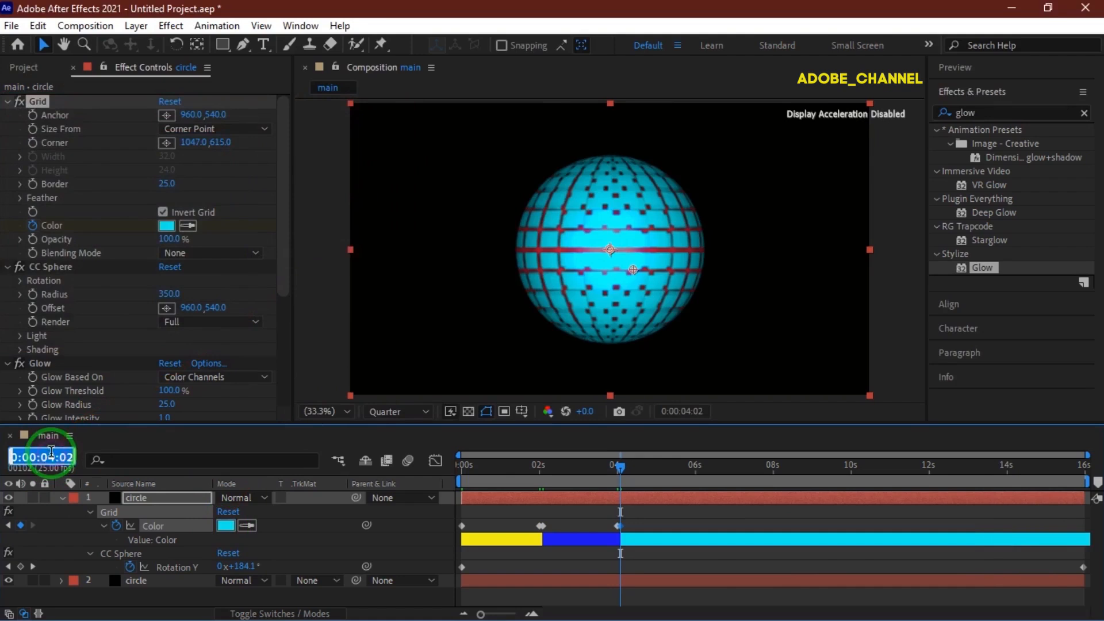
type("600")
key("Return")
left_click(21, 524)
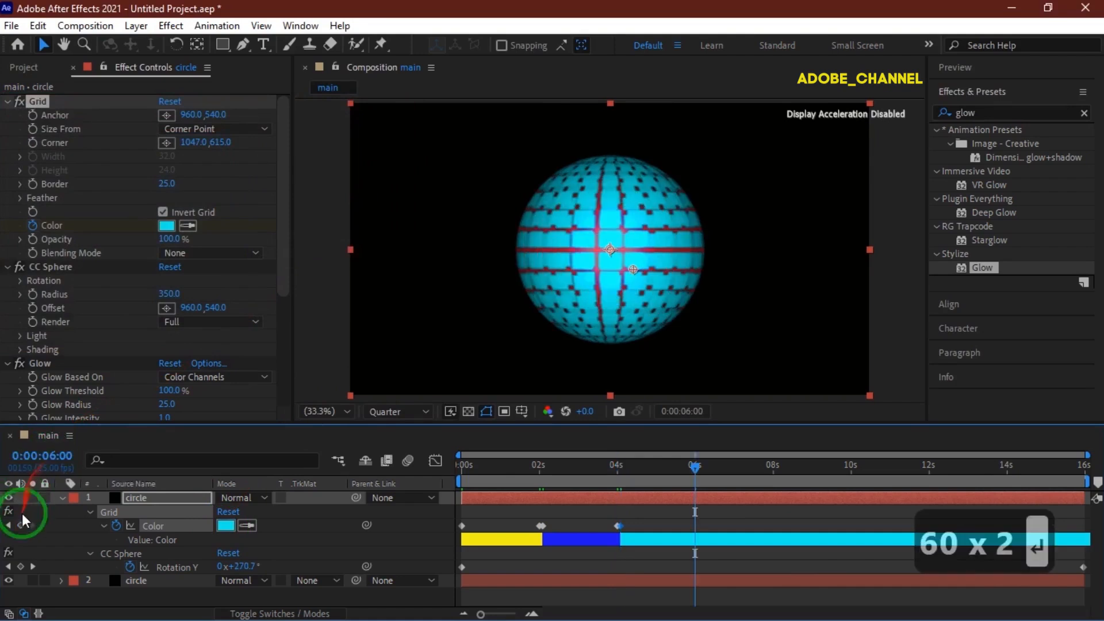
At 0:00:06:02, set the grid Color to 58F115.
left_click(42, 457)
type("602")
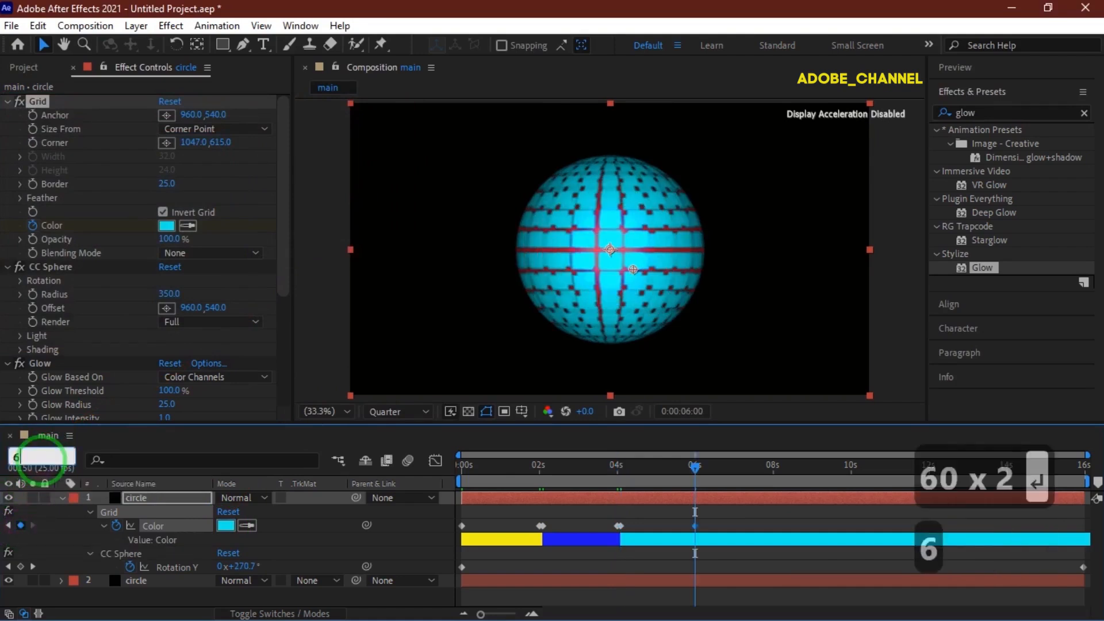
key("Return")
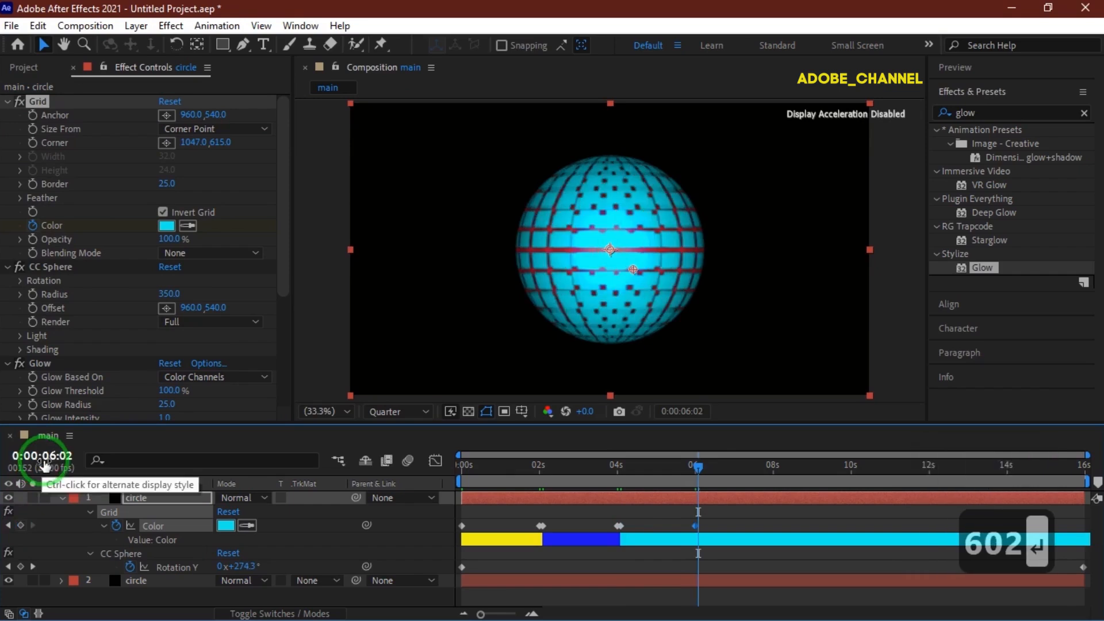
left_click(224, 525)
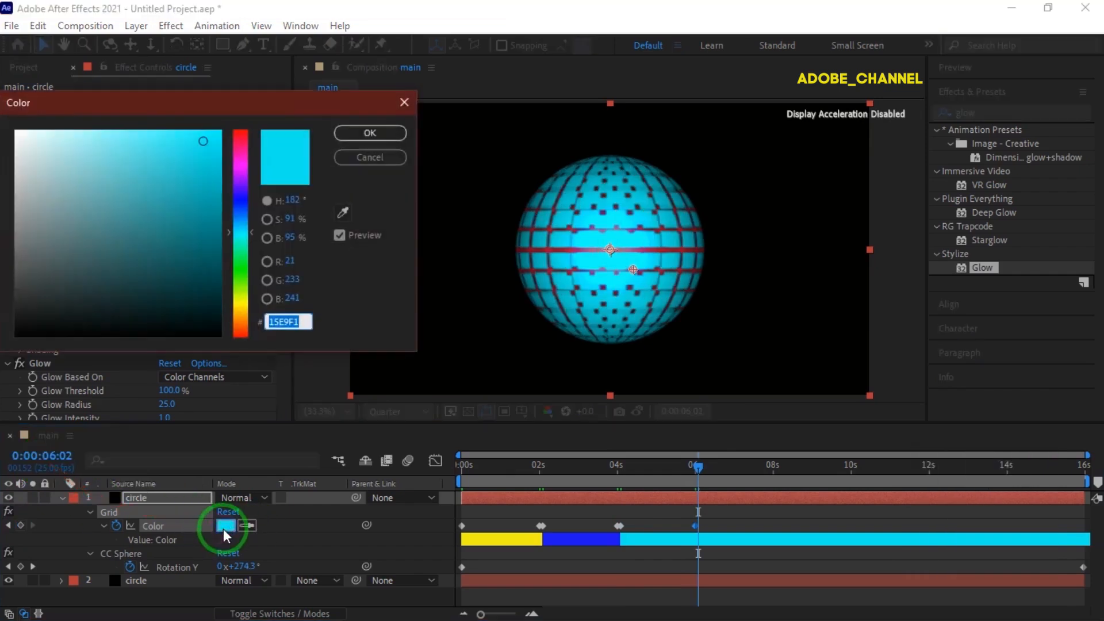
type("58")
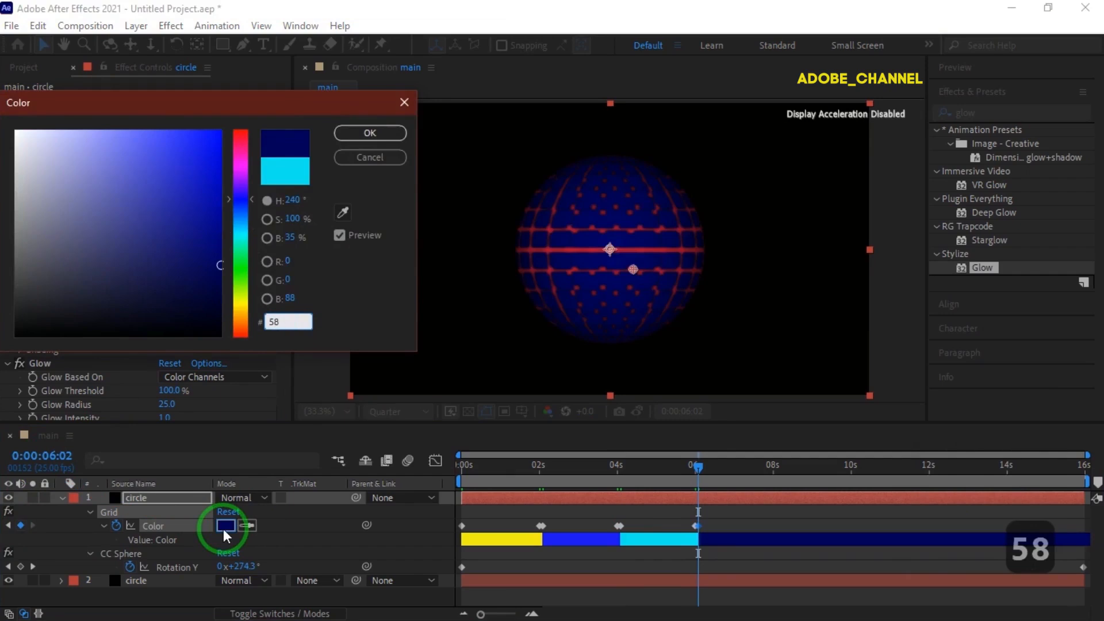
type("F115")
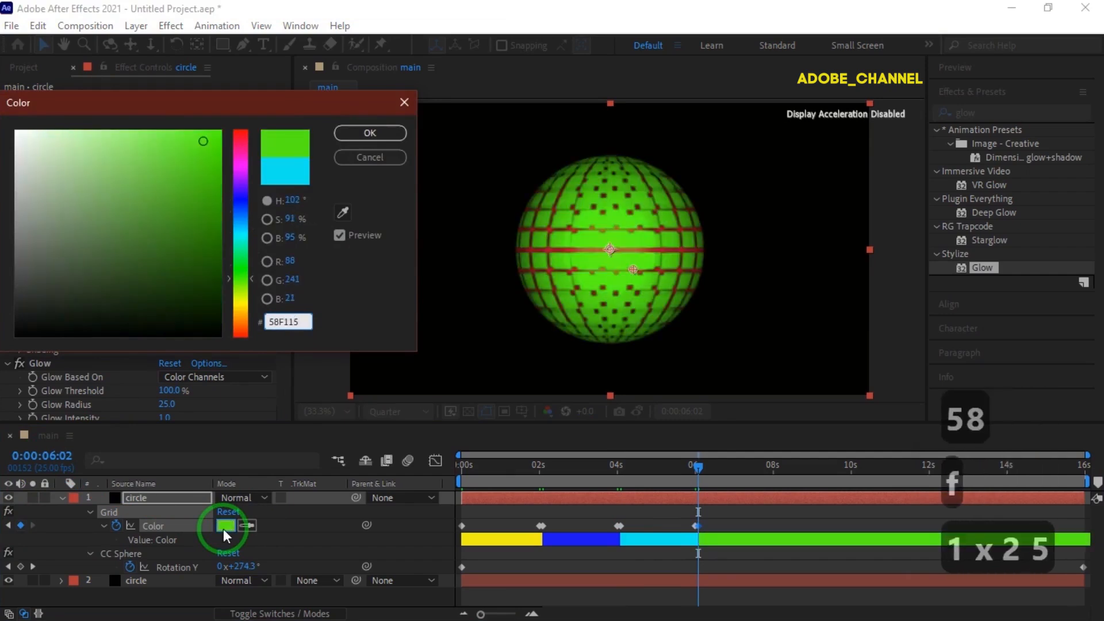
key("Return")
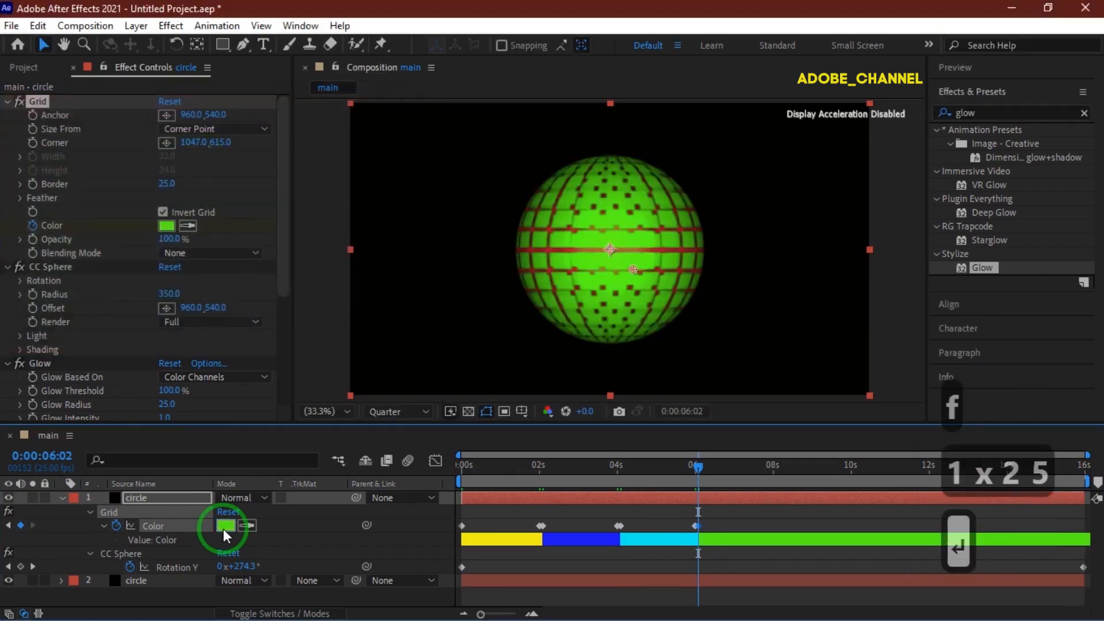
At 0:00:08:00, add a grid Color keyframe.
left_click(50, 457)
type("800")
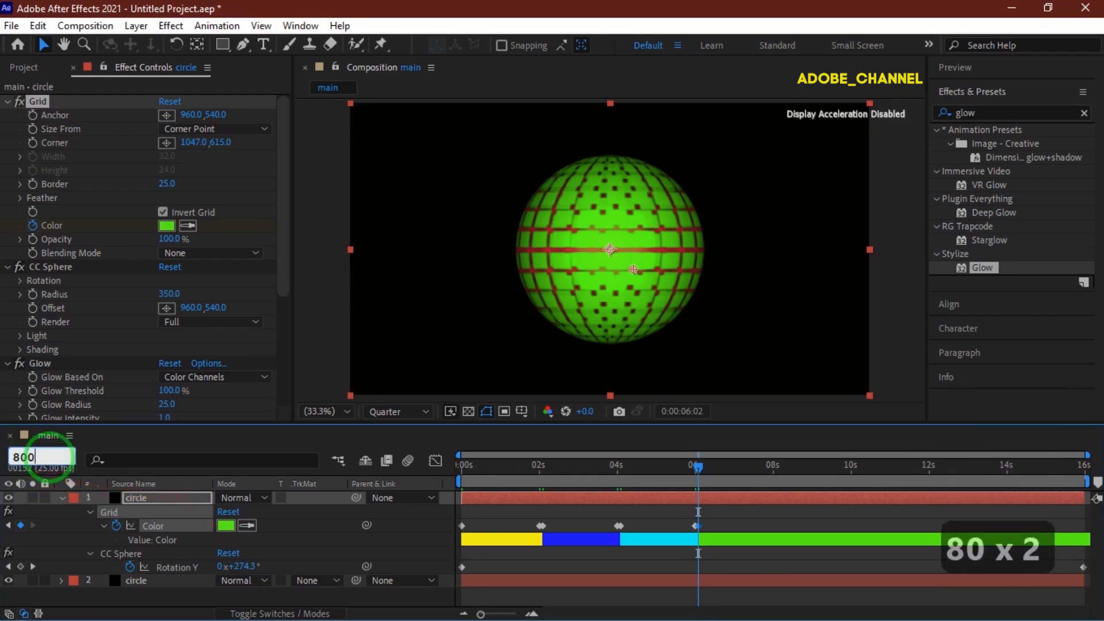
key("Return")
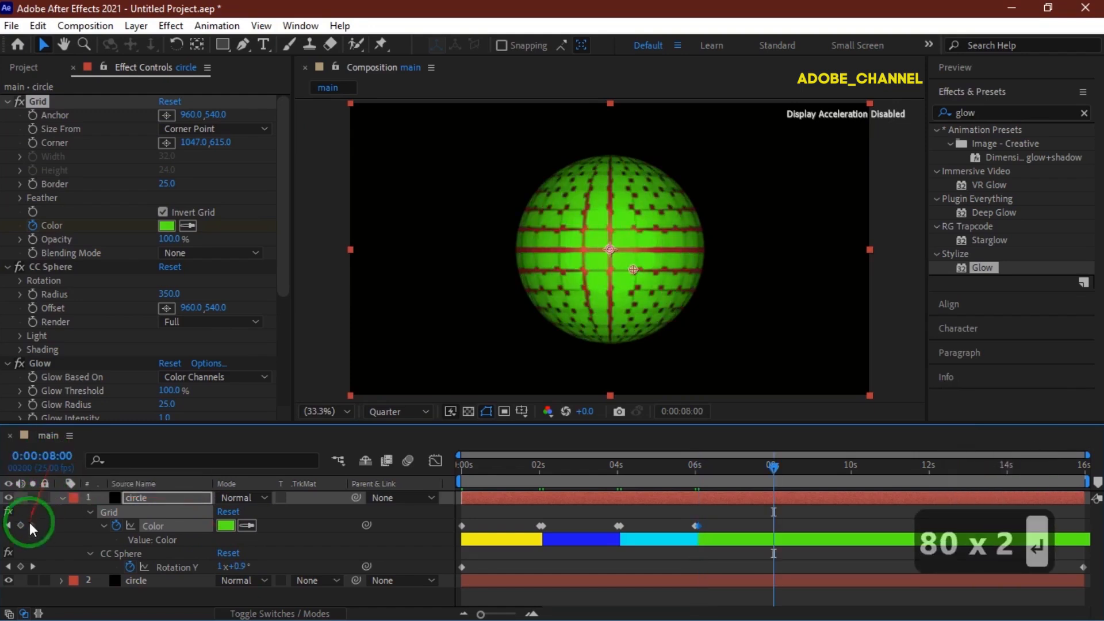
left_click(21, 524)
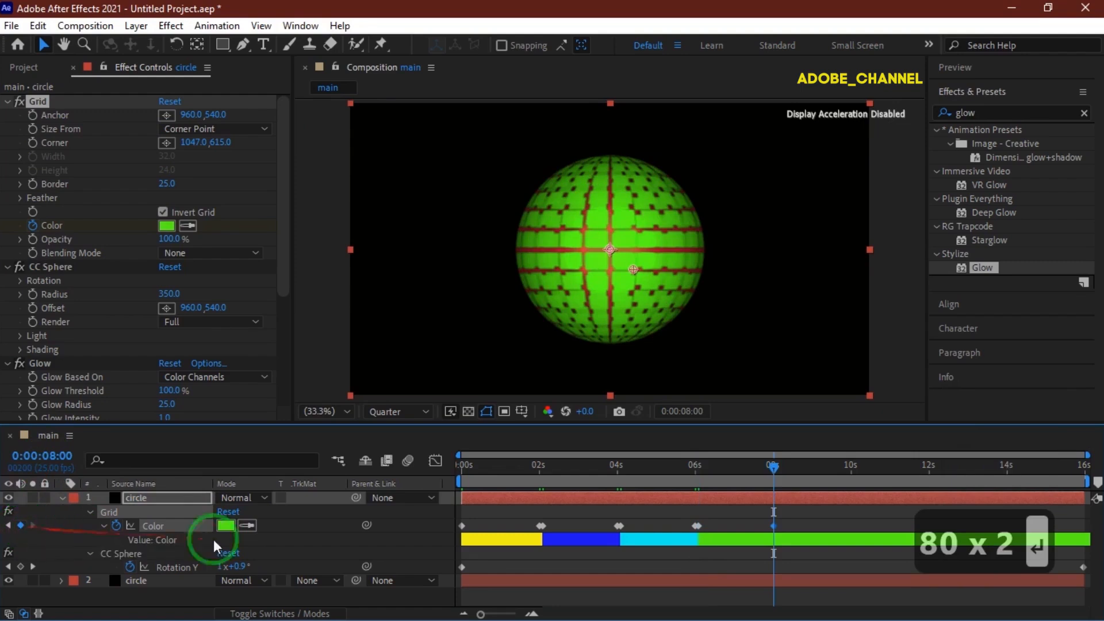
Copy all the grid Color keyframes and paste them at 0:00:08:02.
left_click(798, 519)
left_click_drag(796, 520, 440, 534)
key("ctrl+c")
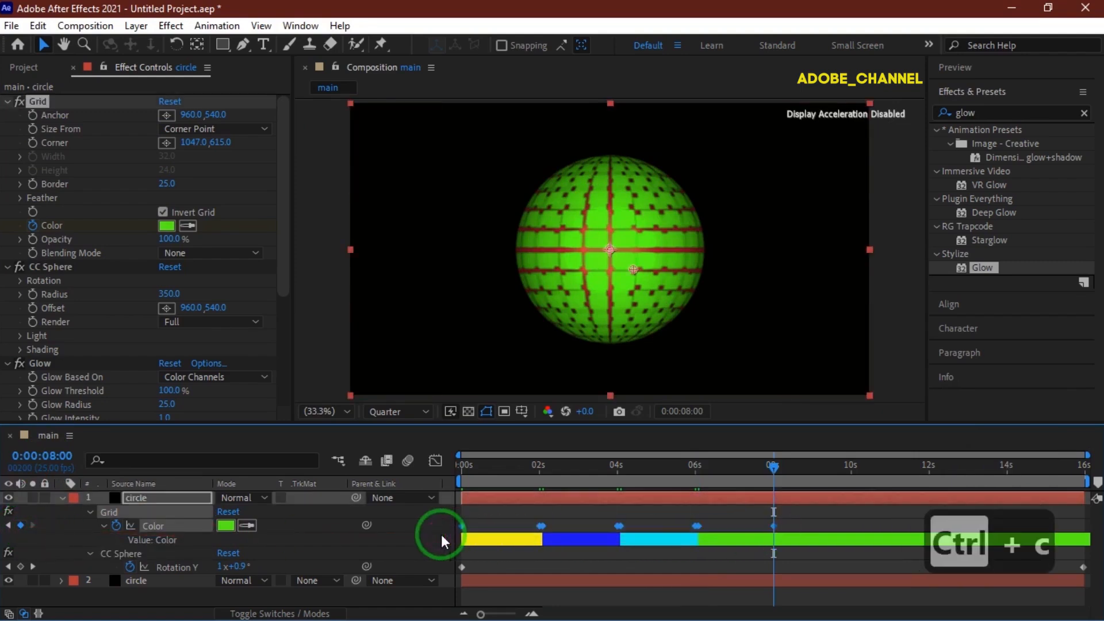
left_click(49, 456)
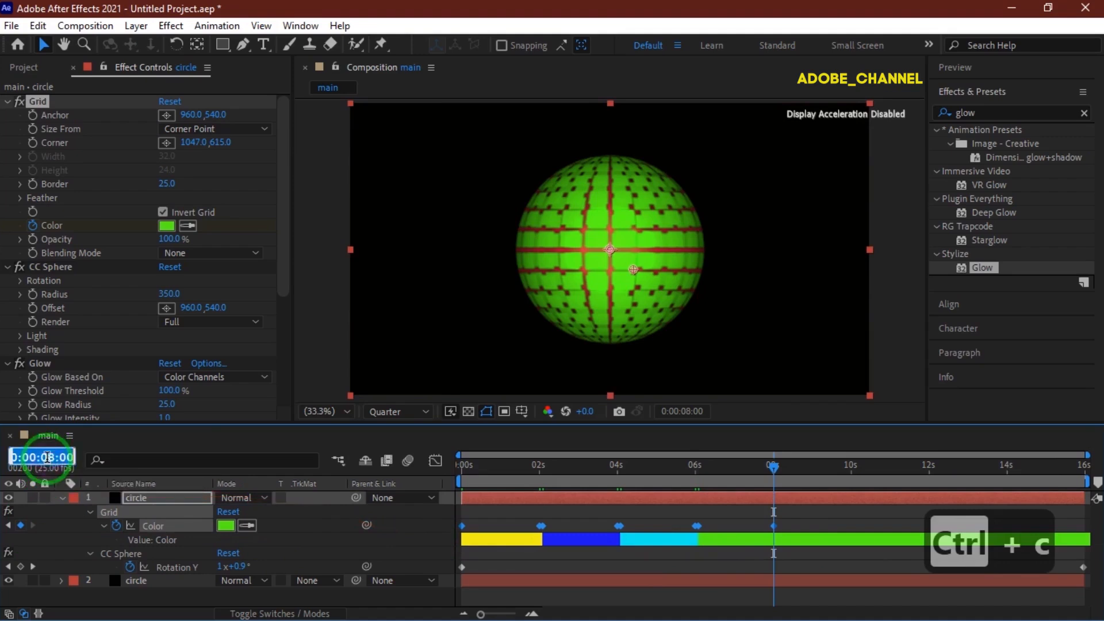
type("802")
key("Return")
key("ctrl+v")
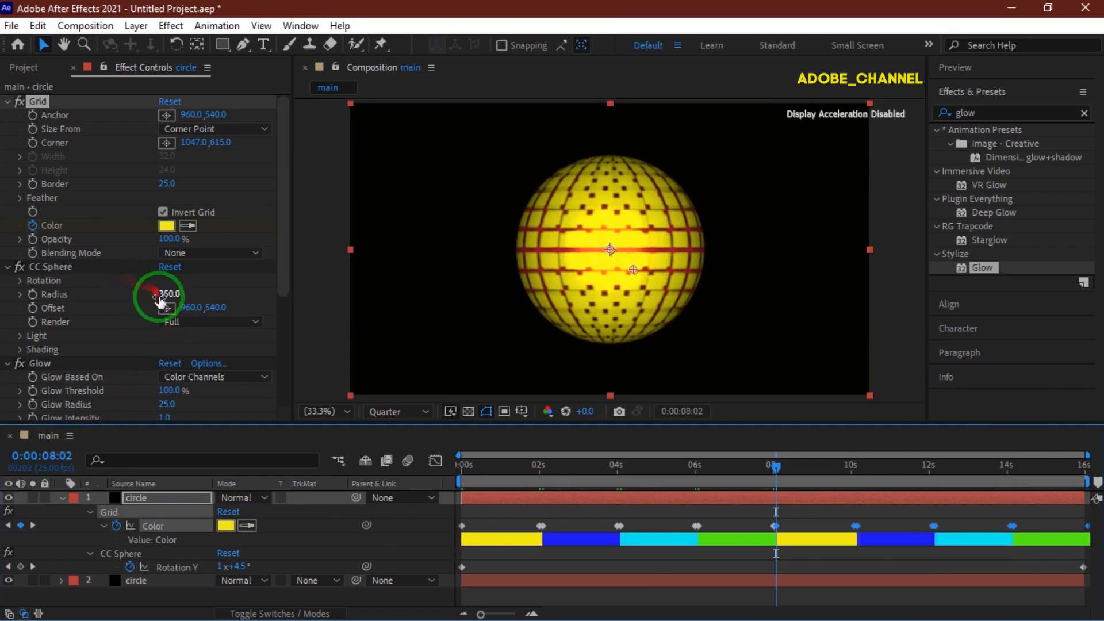
Set the top copy's CC Sphere Render to Outside and its Light Direction to 145°.
left_click(255, 331)
left_click(211, 360)
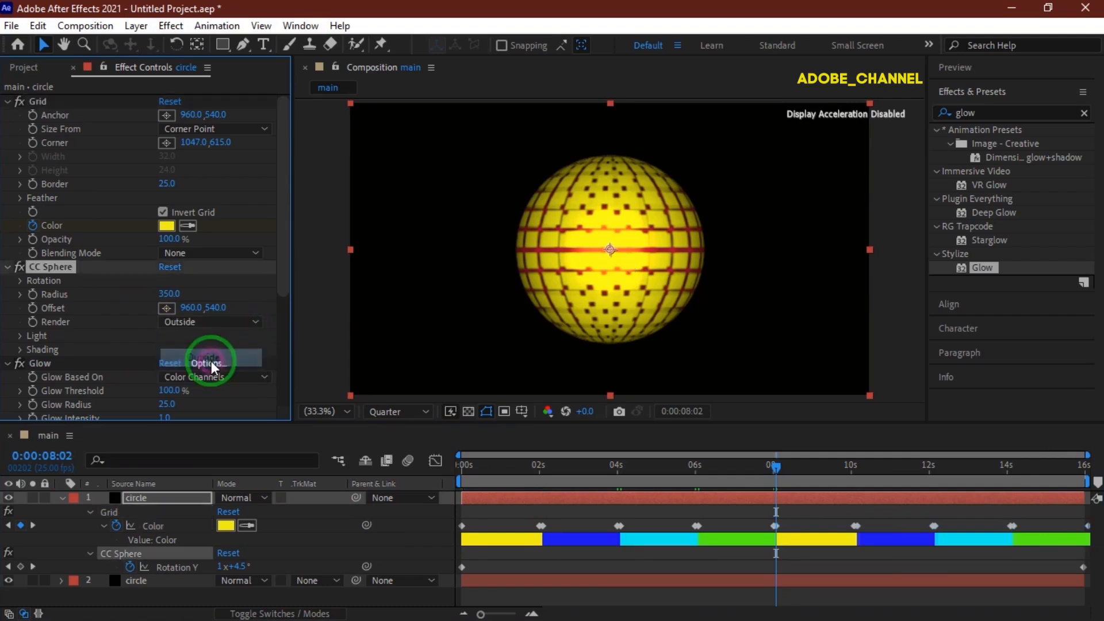
left_click(23, 338)
left_click(179, 380)
type("145")
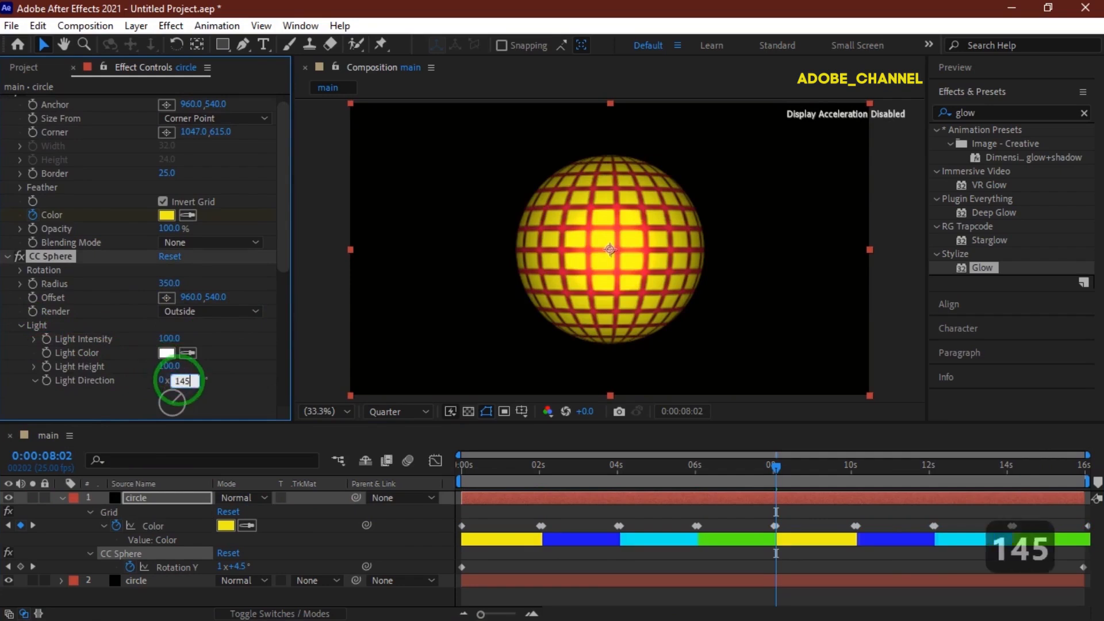
key("Return")
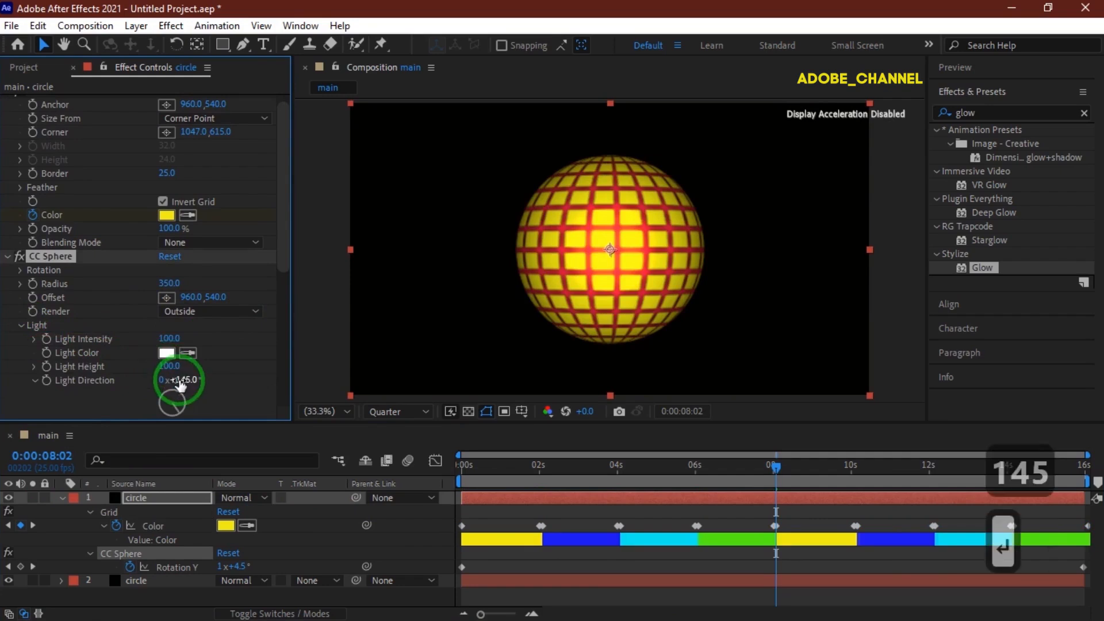
Select the lower circle layer and set its CC Sphere Light Height to 60.
left_click(164, 575)
left_click(158, 292)
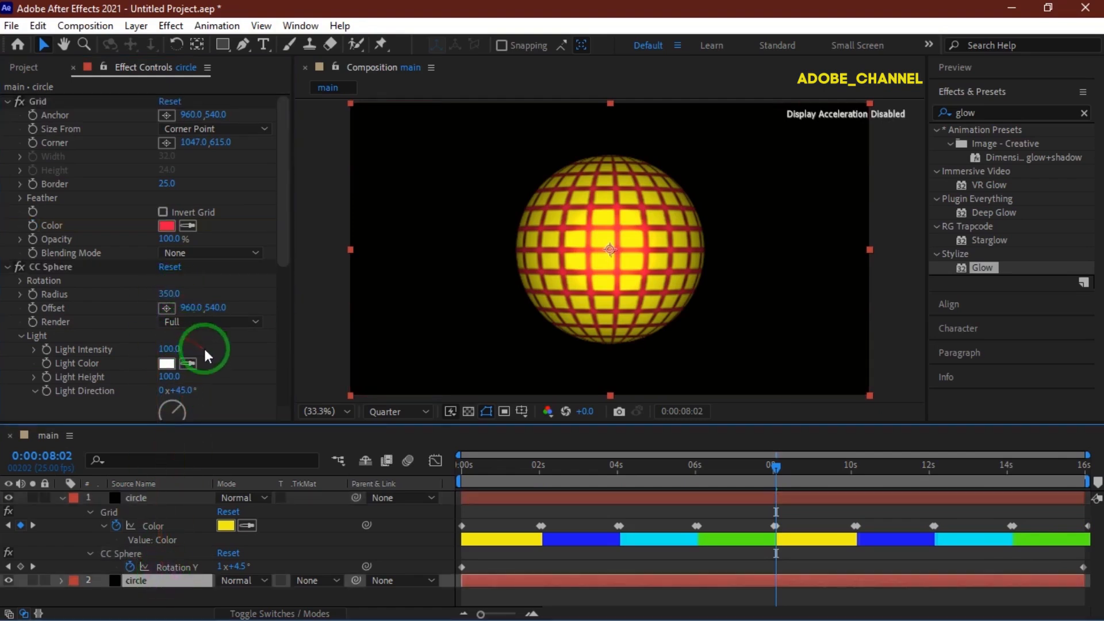
left_click_drag(170, 377, 167, 380)
left_click(168, 375)
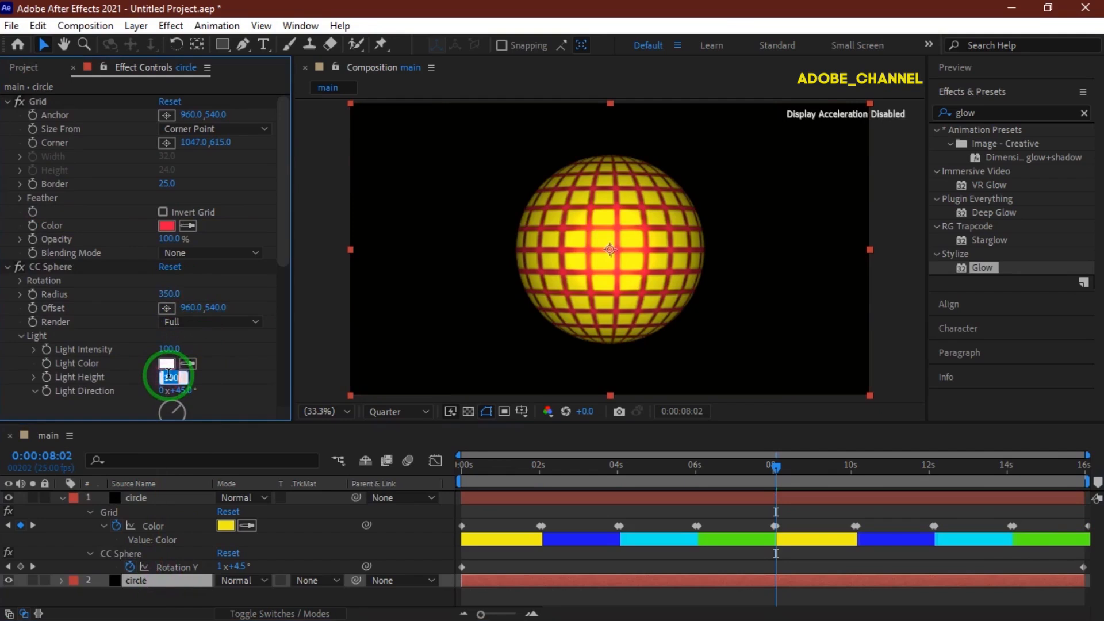
key("Return")
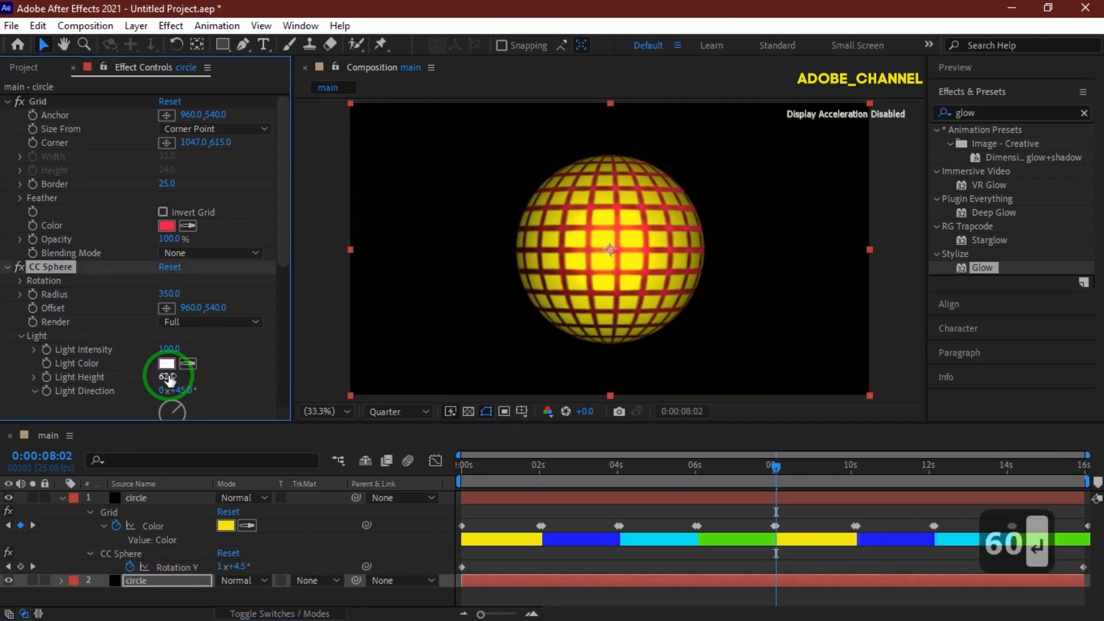
Collapse the layer properties and create a new solid layer named bg.
left_click(62, 498)
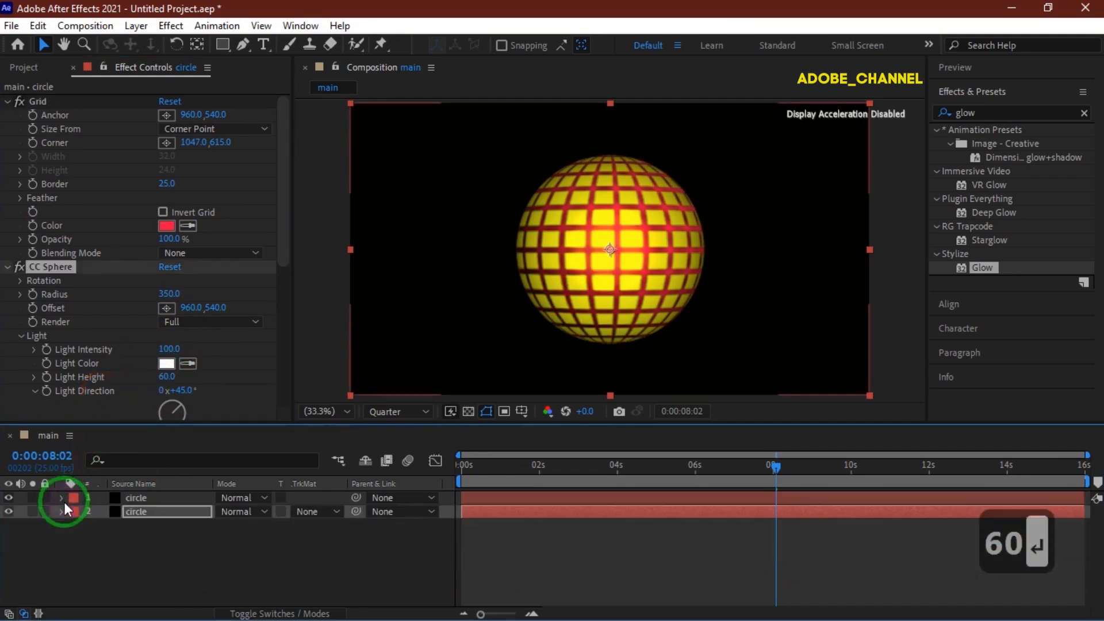
right_click(178, 531)
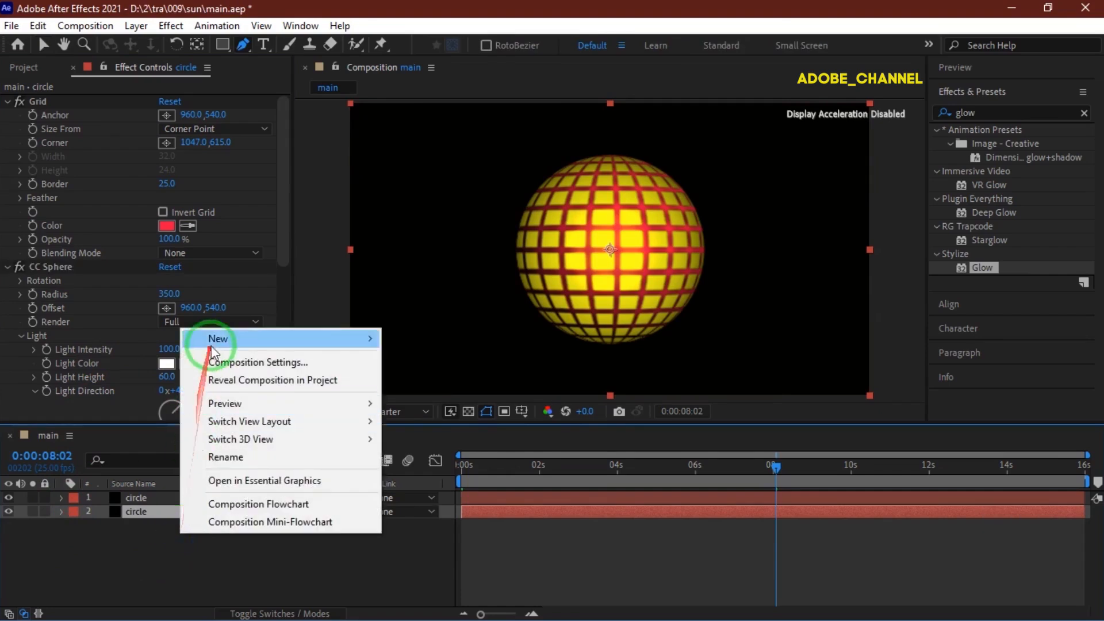
mouse_move(339, 345)
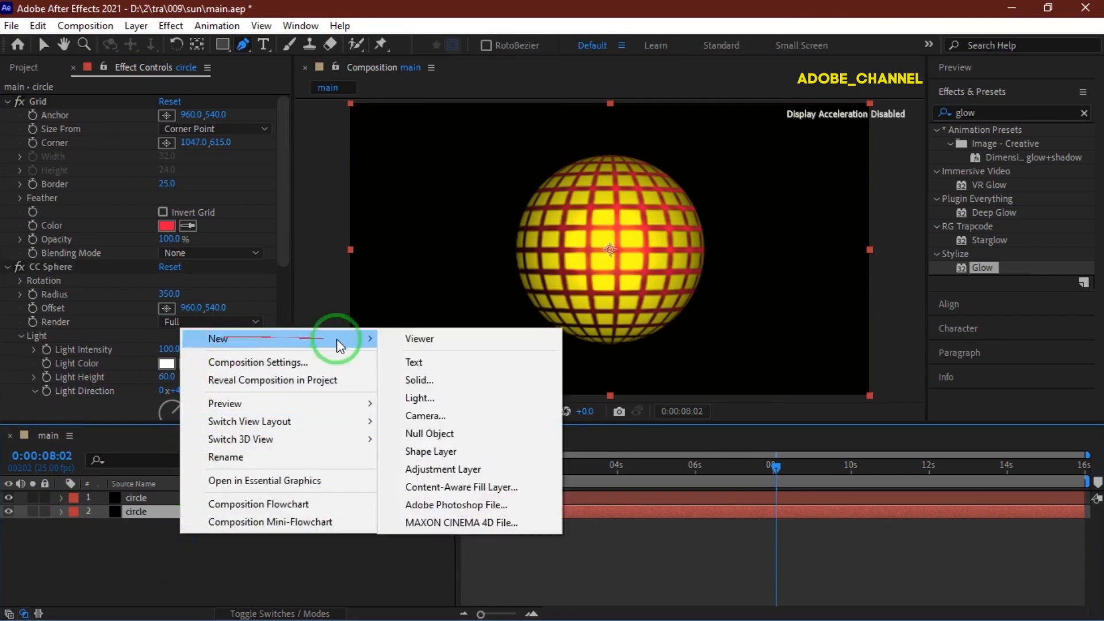
left_click(421, 387)
type("bg")
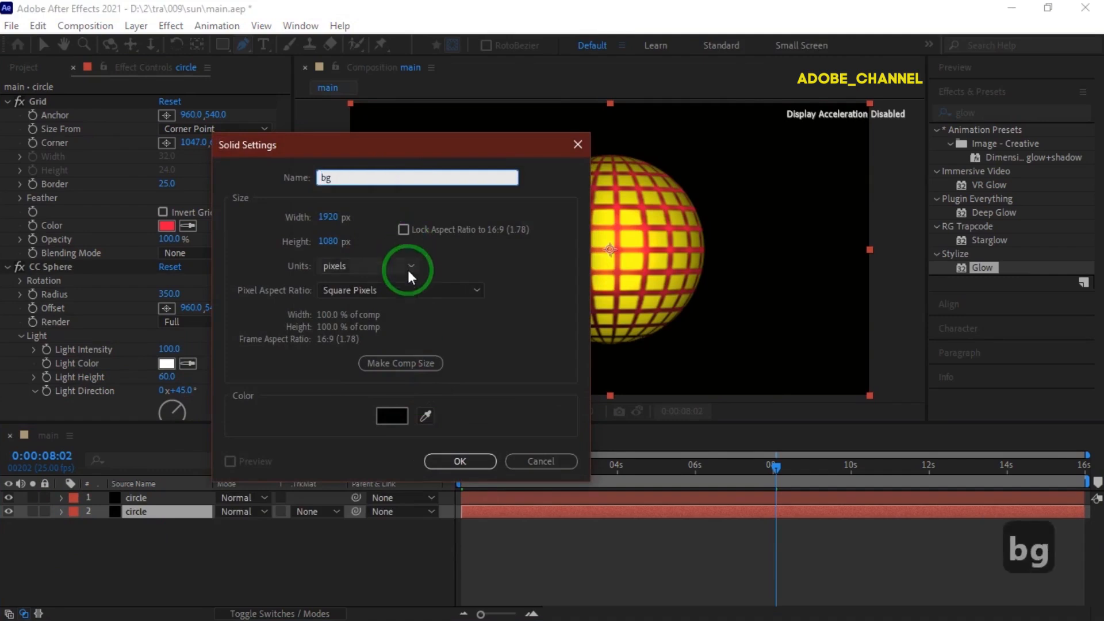
left_click(460, 462)
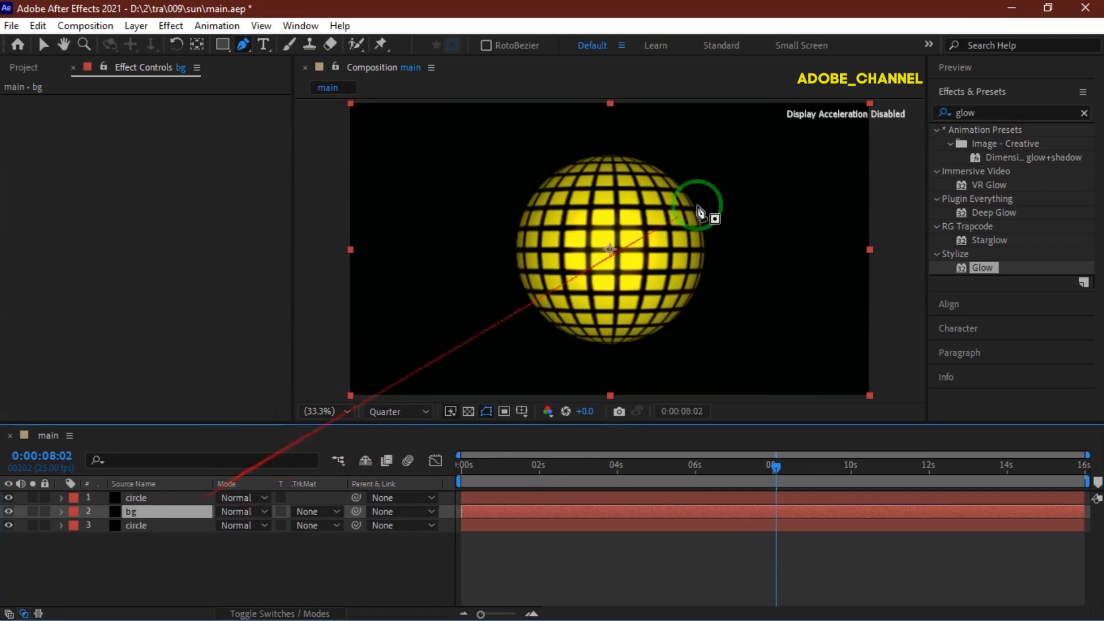
Search the effects for ramp and apply Gradient Ramp to the bg layer.
left_click(961, 113)
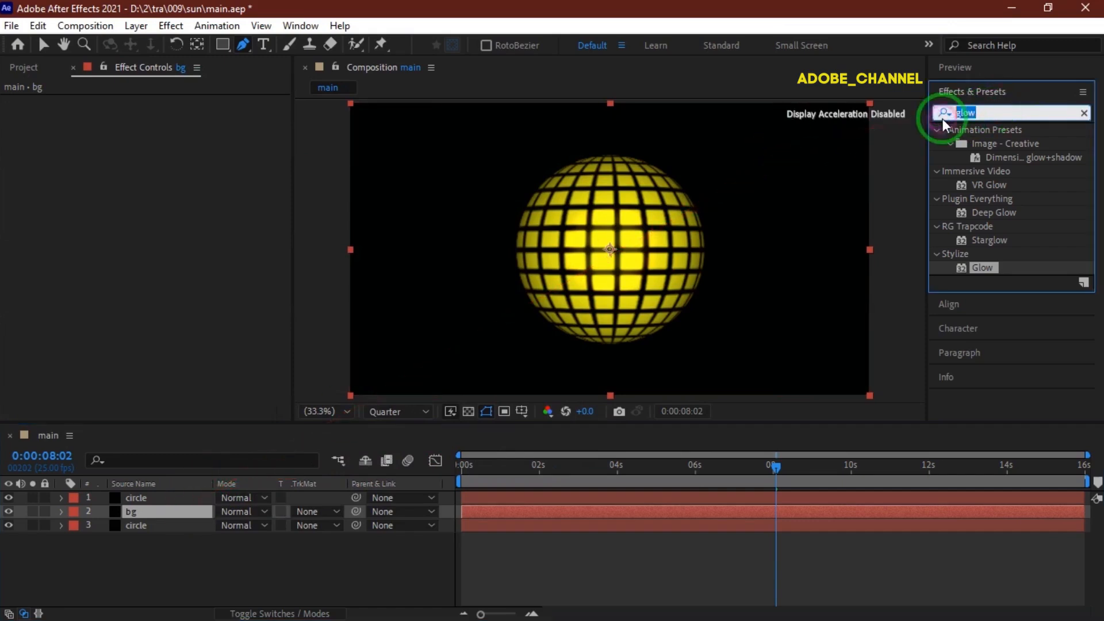
type("ramp")
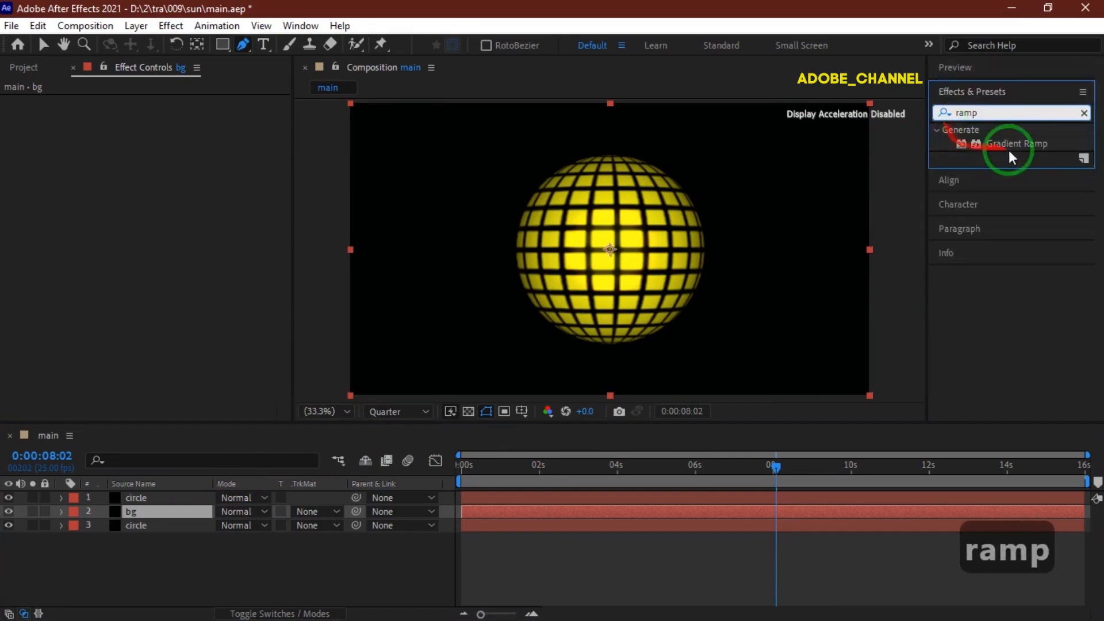
double_click(1012, 147)
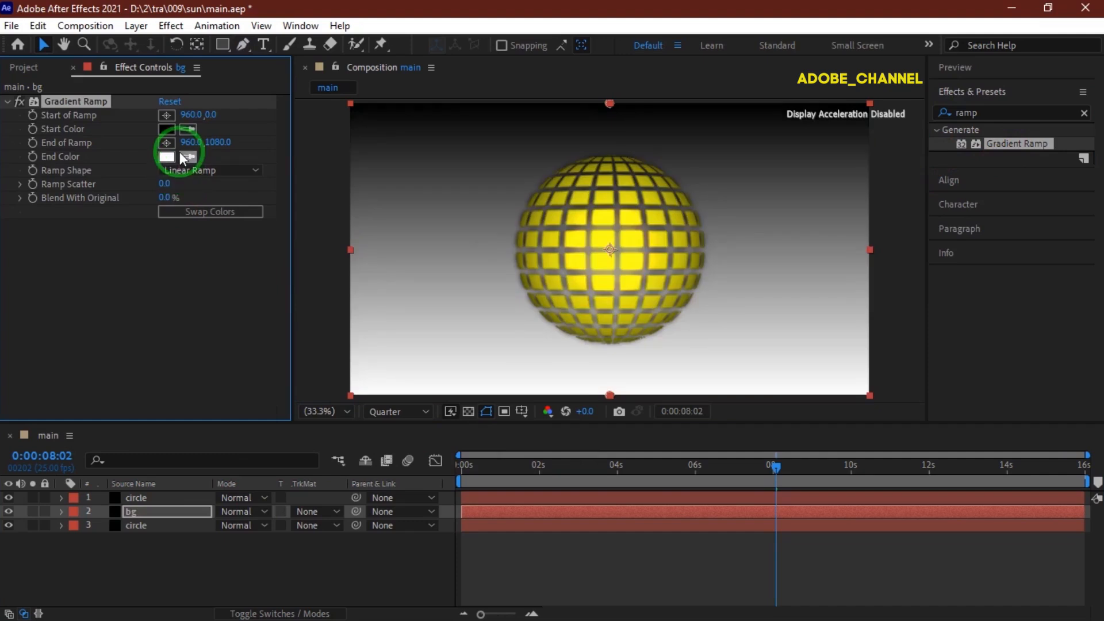
Set the Gradient Ramp Start Color to 0CE4DC.
left_click(164, 127)
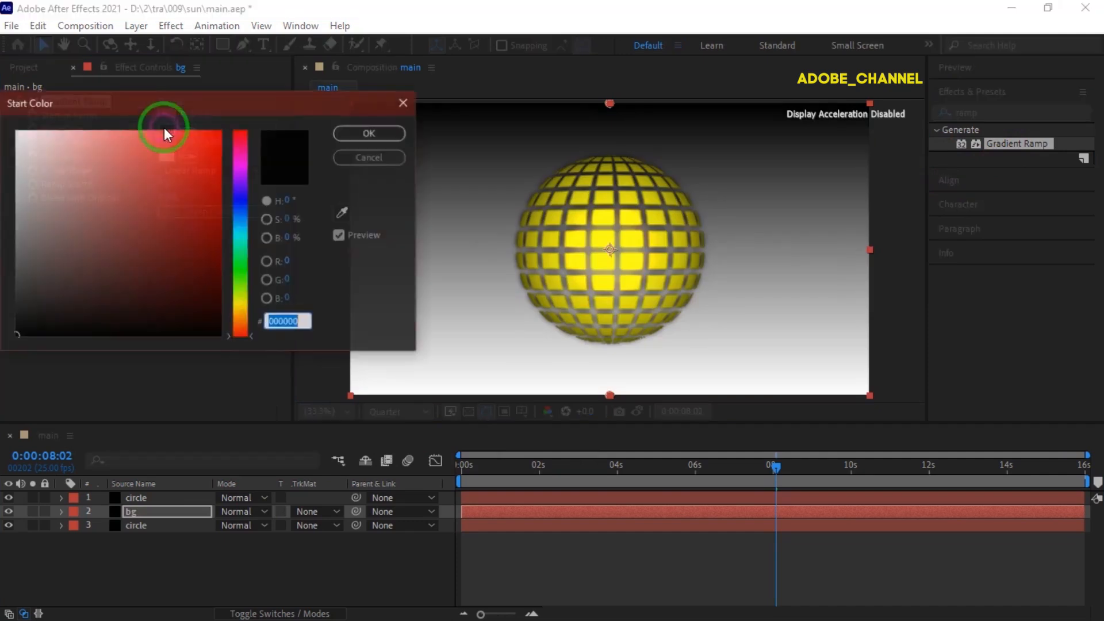
type("0ce")
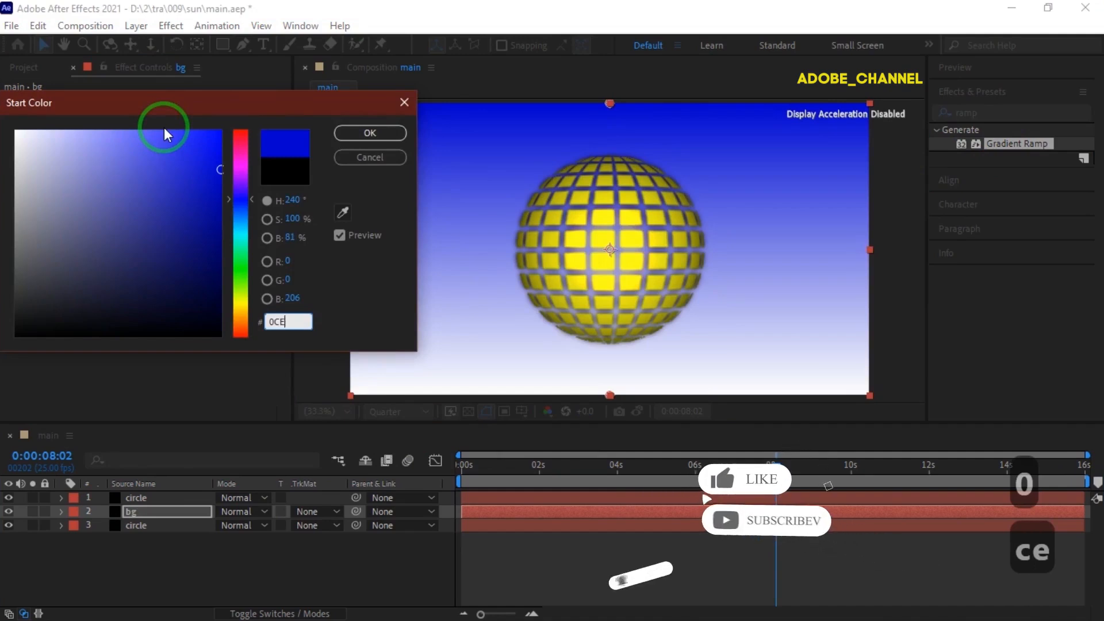
type("4dc")
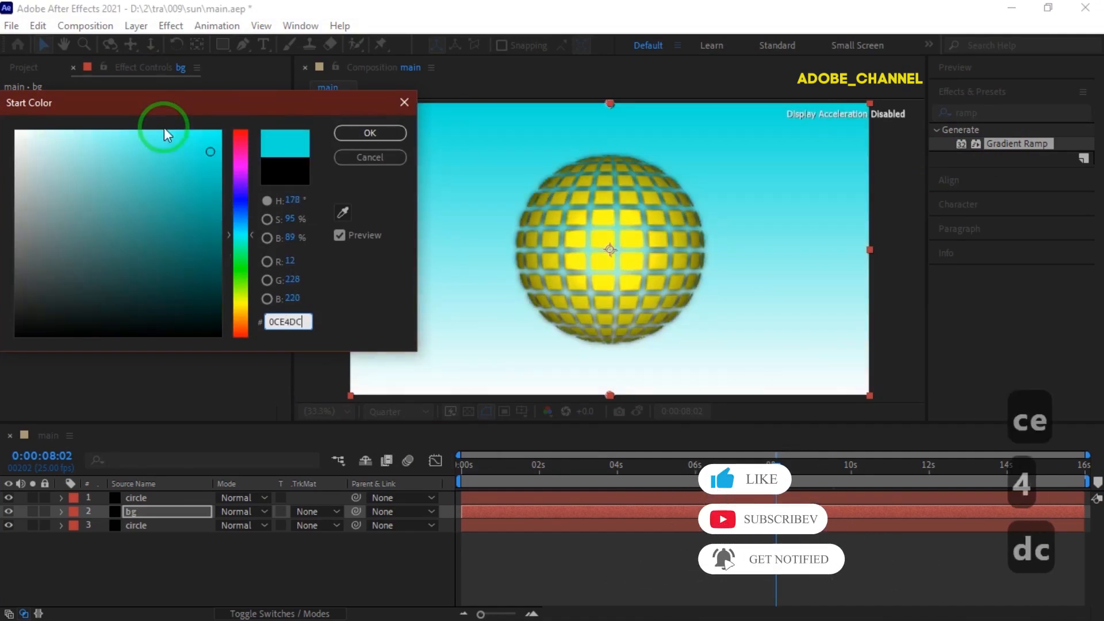
left_click(370, 130)
Set the Gradient Ramp End Color to CB15B8.
left_click(166, 157)
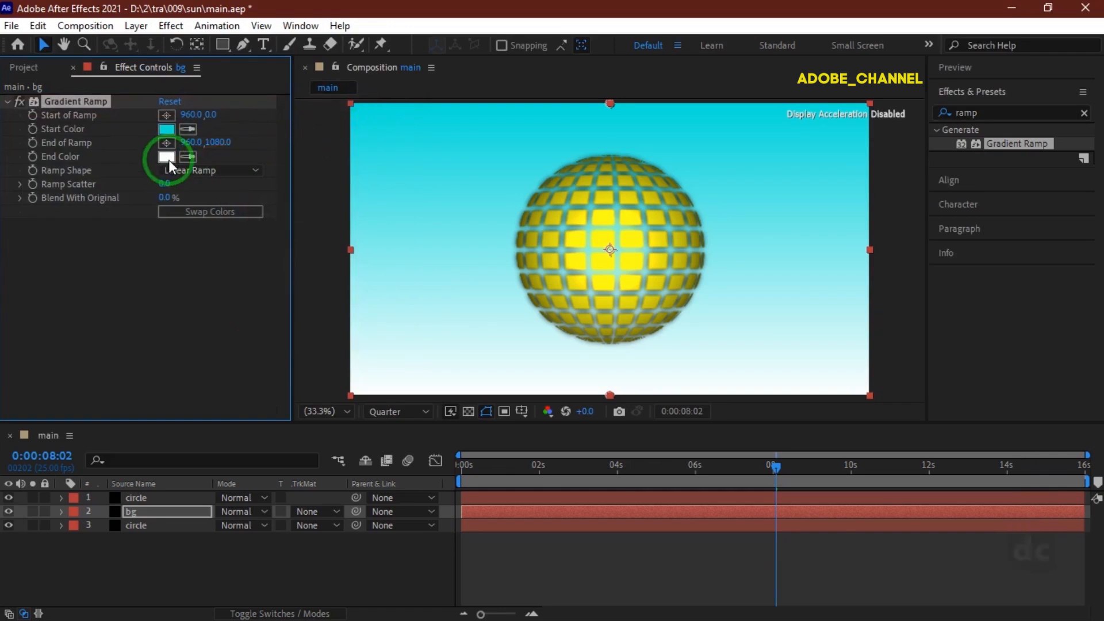
type("C")
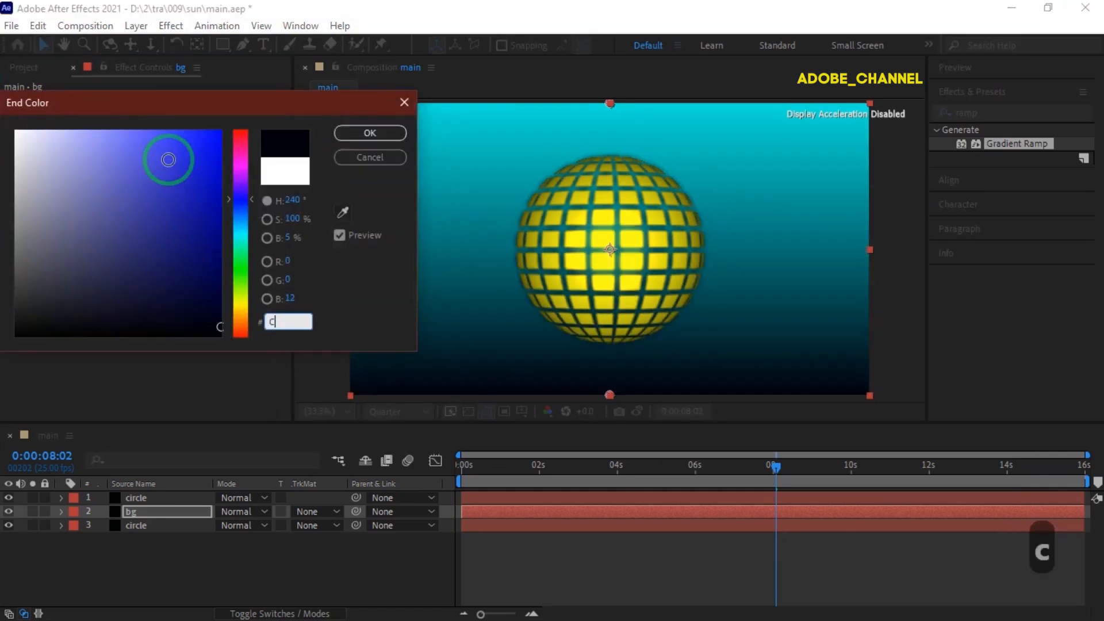
type("B15")
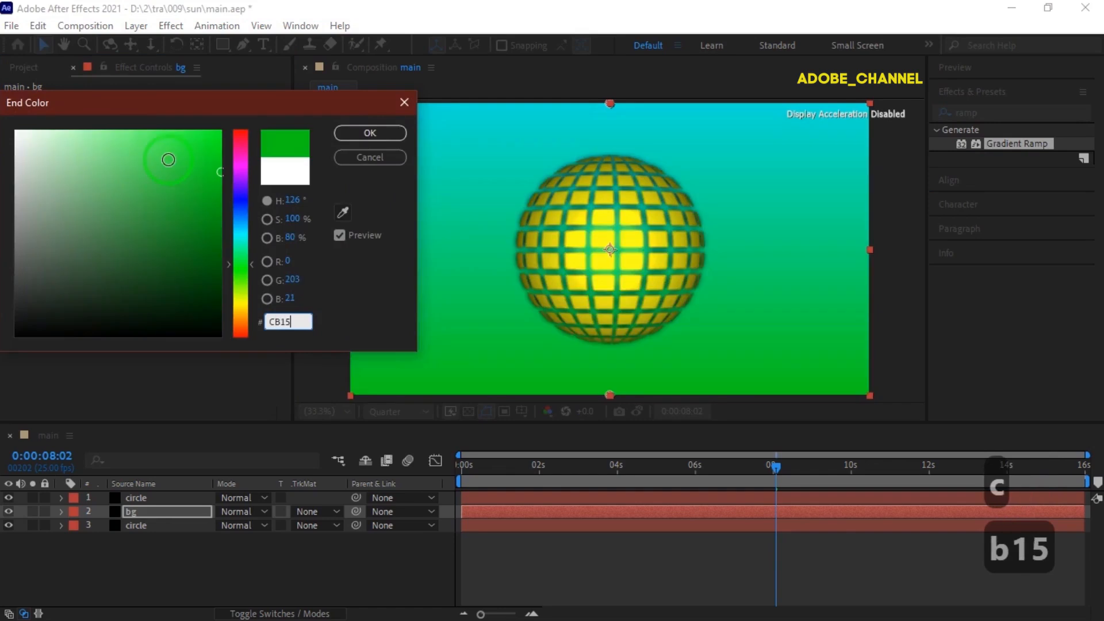
type("B8")
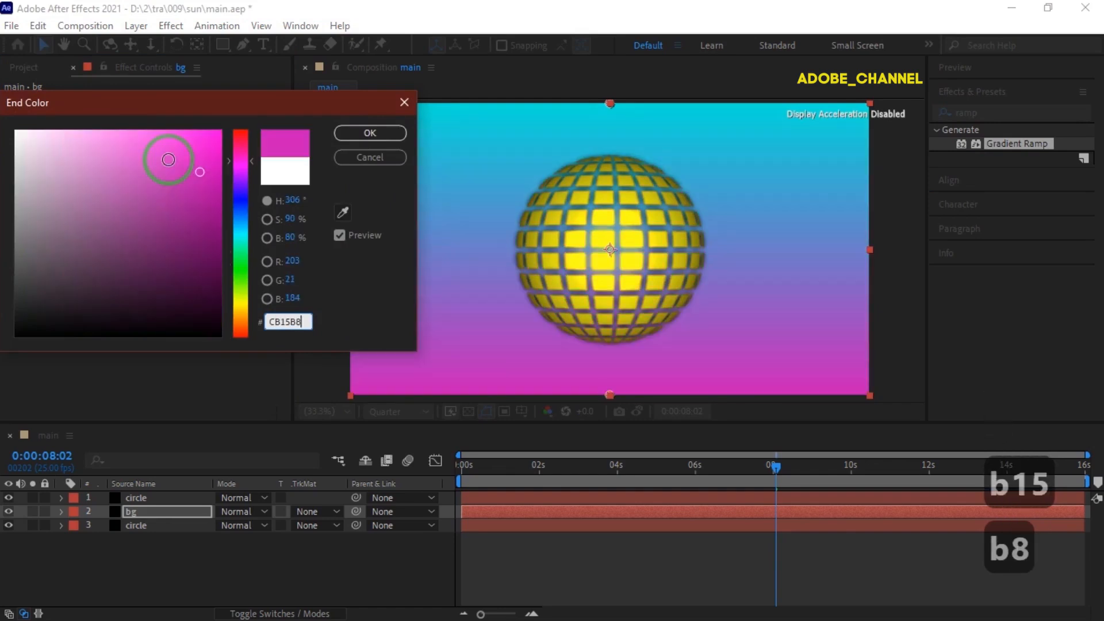
left_click(375, 130)
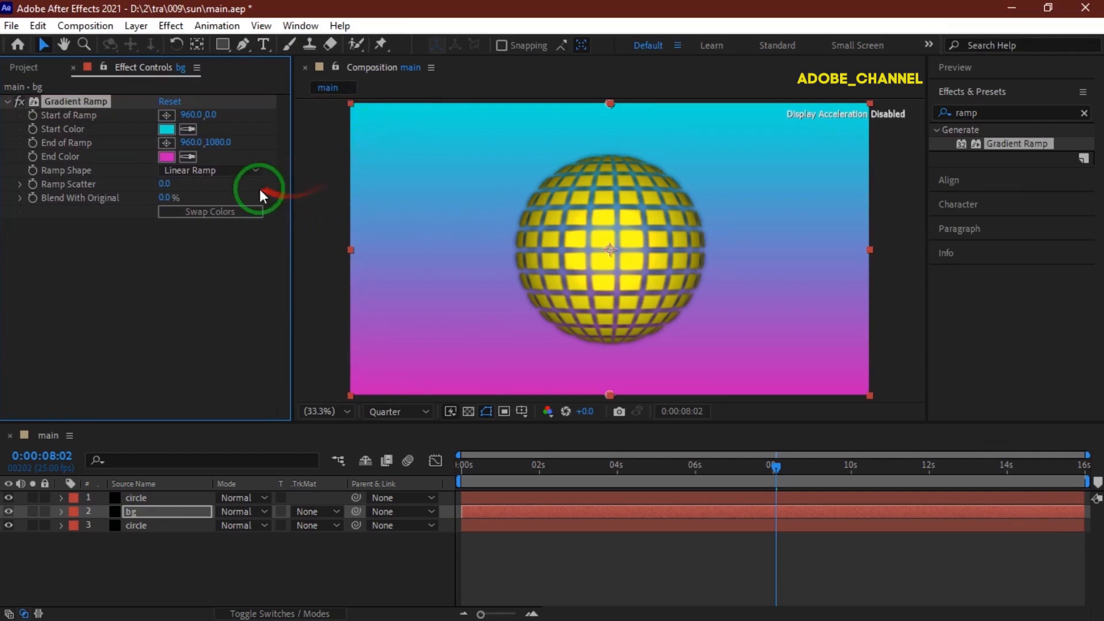
Set the Ramp Shape to Radial Ramp and move the bg layer below both circle layers.
left_click(253, 172)
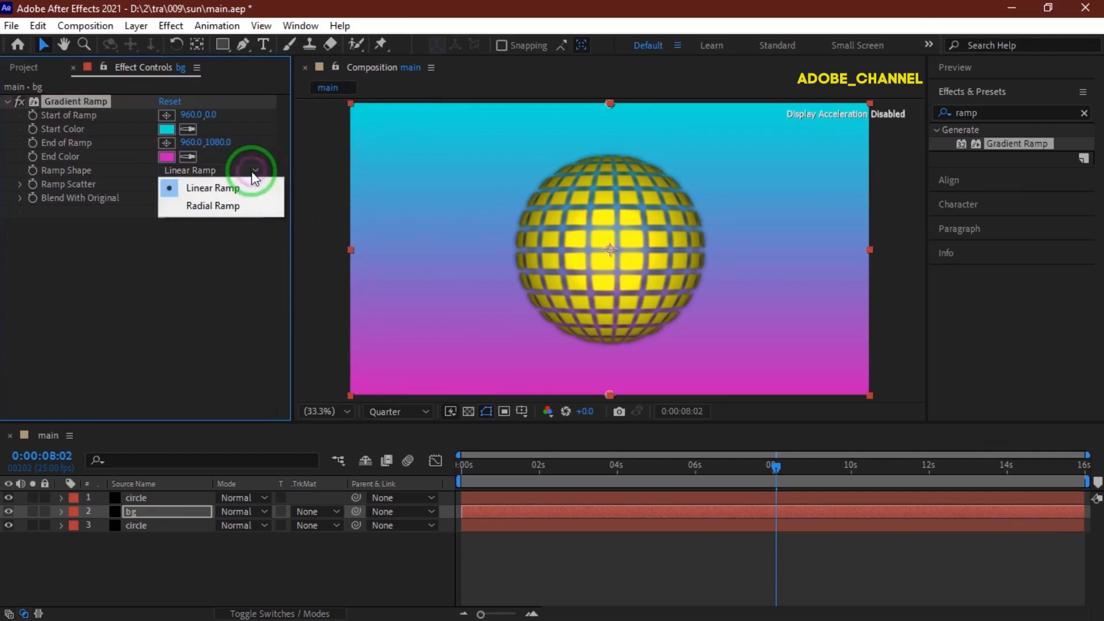
left_click(245, 206)
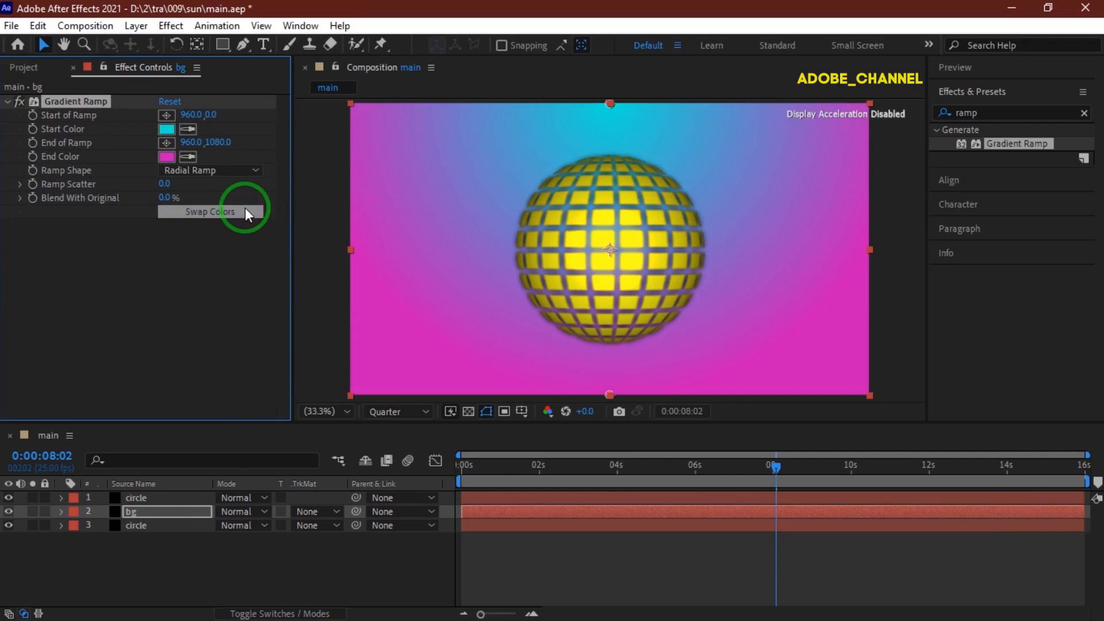
left_click_drag(153, 509, 148, 538)
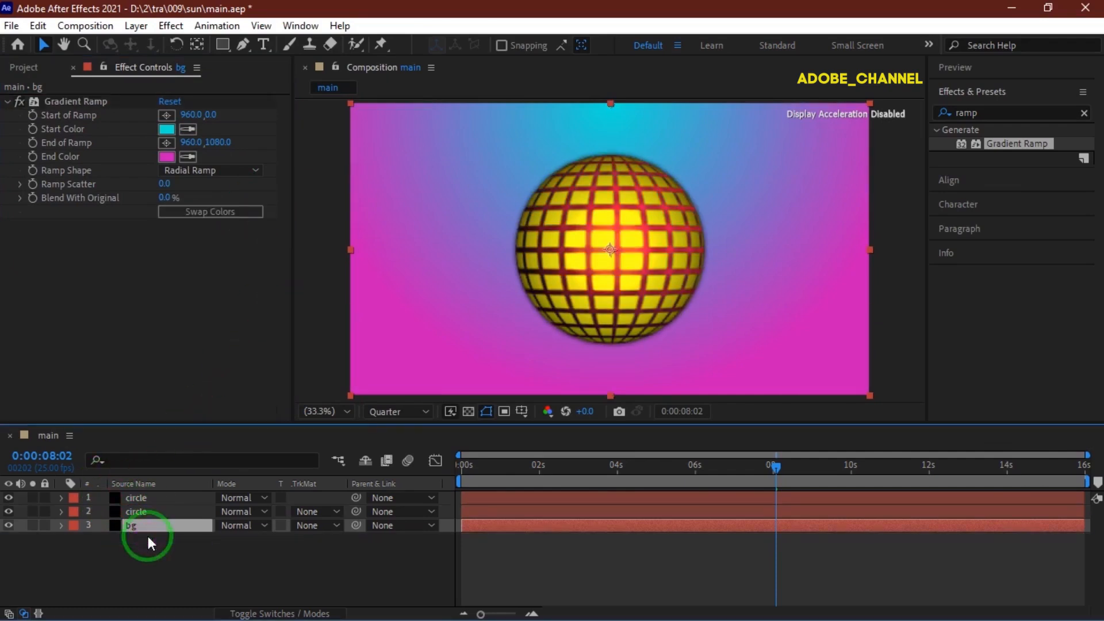
Preview the animation from the start of the timeline.
key("space")
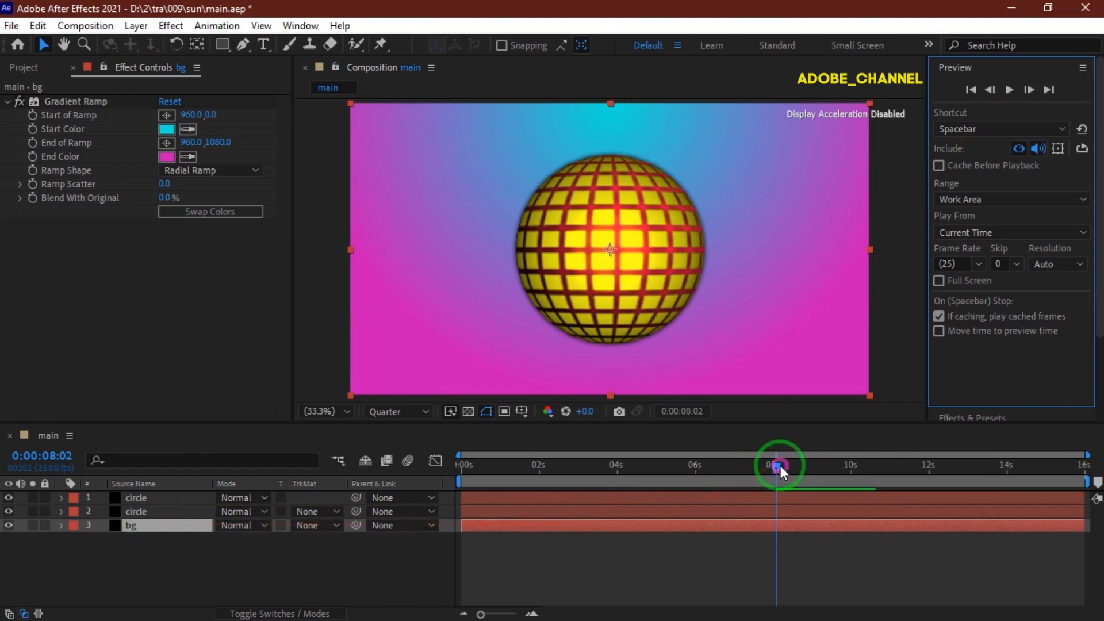
left_click_drag(781, 471, 394, 463)
left_click(1009, 92)
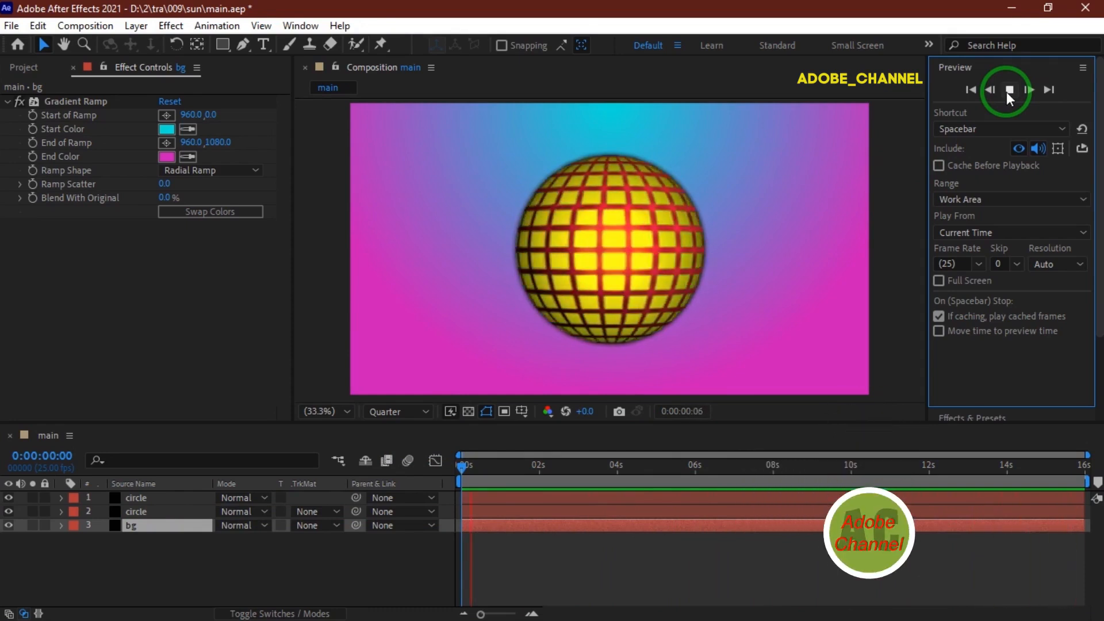
left_click(1008, 90)
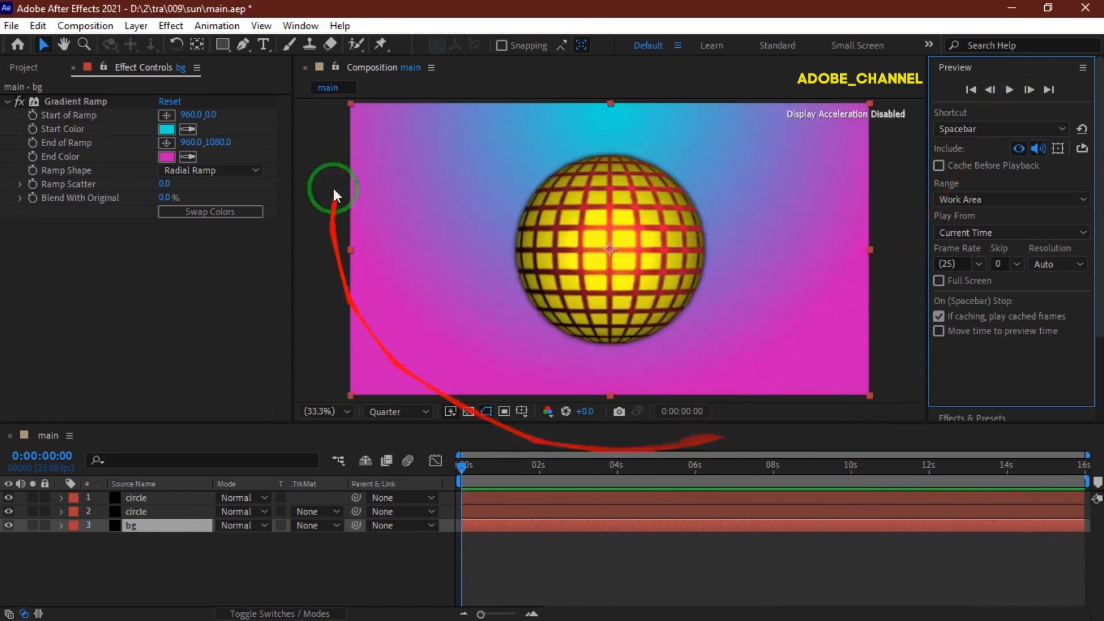